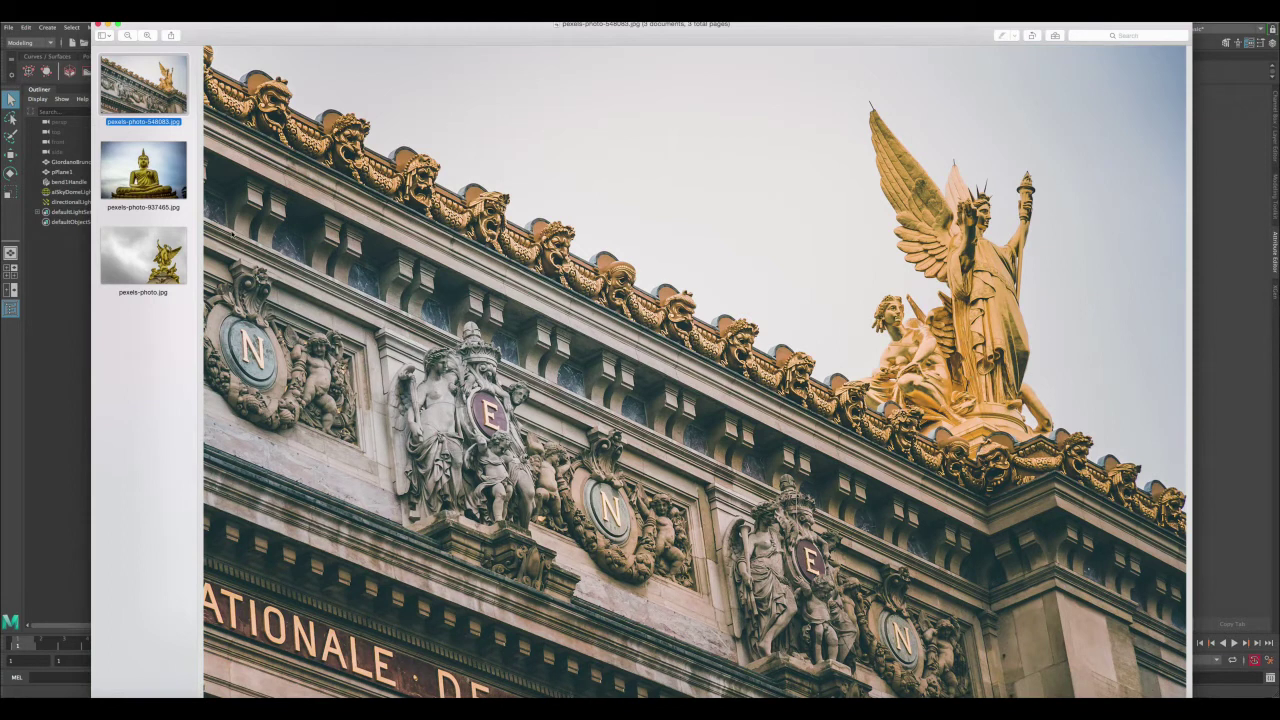
# Step: Compare the shine and reflections of the gold statues in the three reference photos, and minimize the photo viewer
pyautogui.click(169, 172)
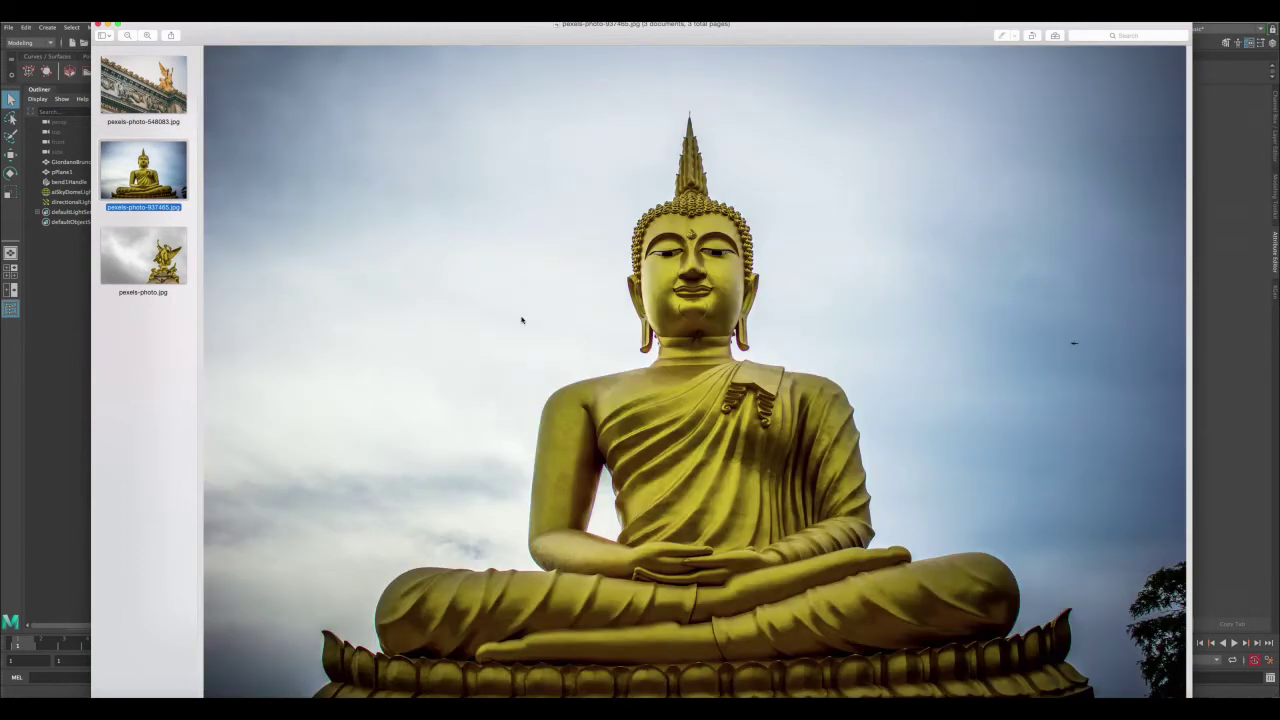
pyautogui.press('Down')
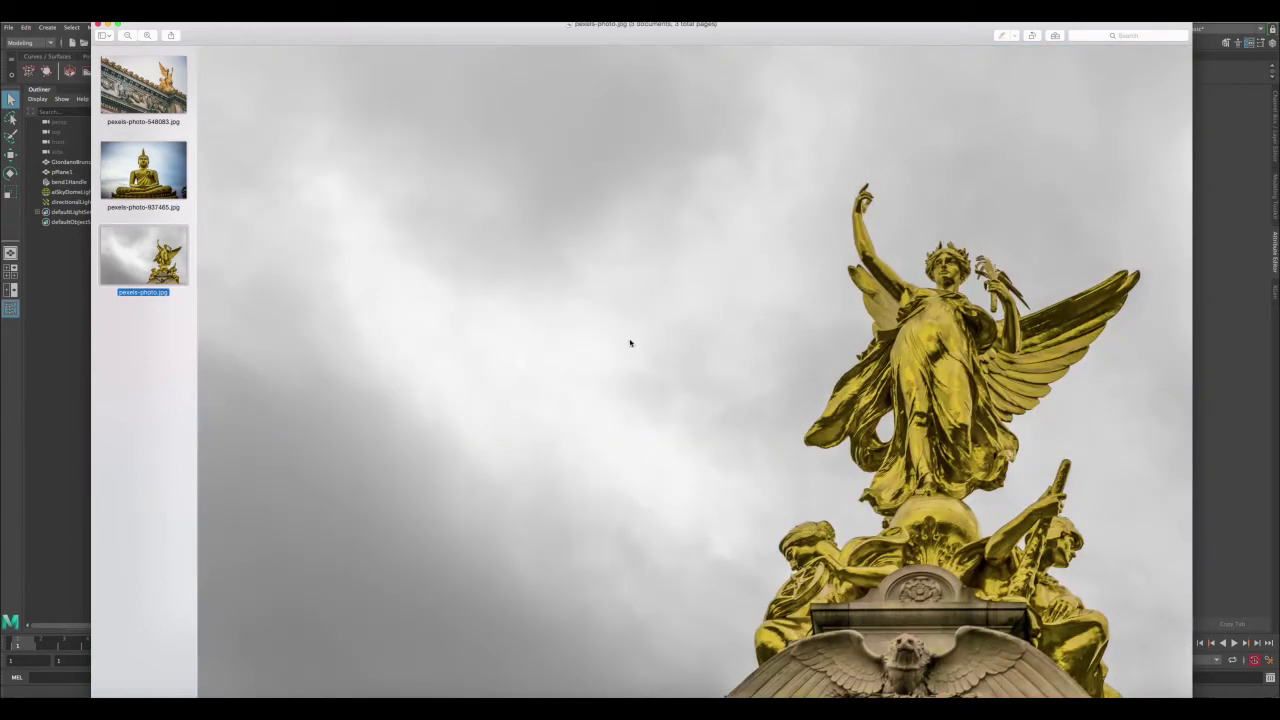
pyautogui.click(165, 193)
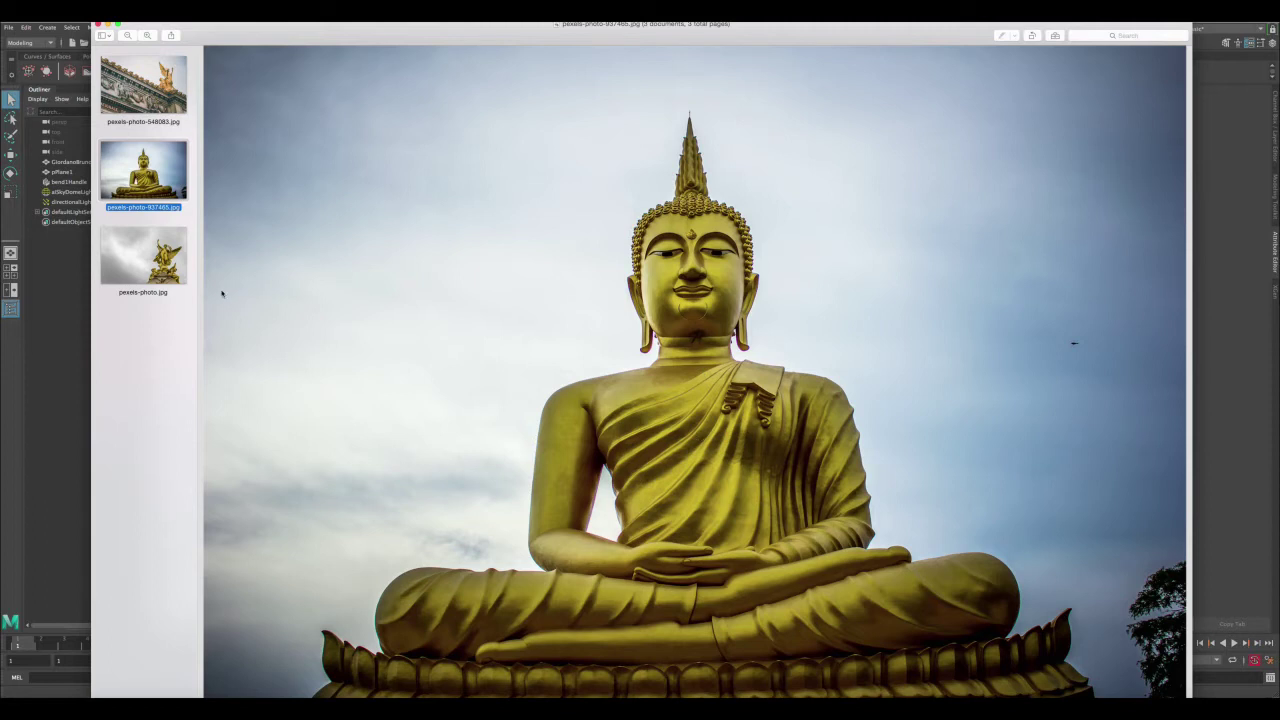
pyautogui.click(142, 253)
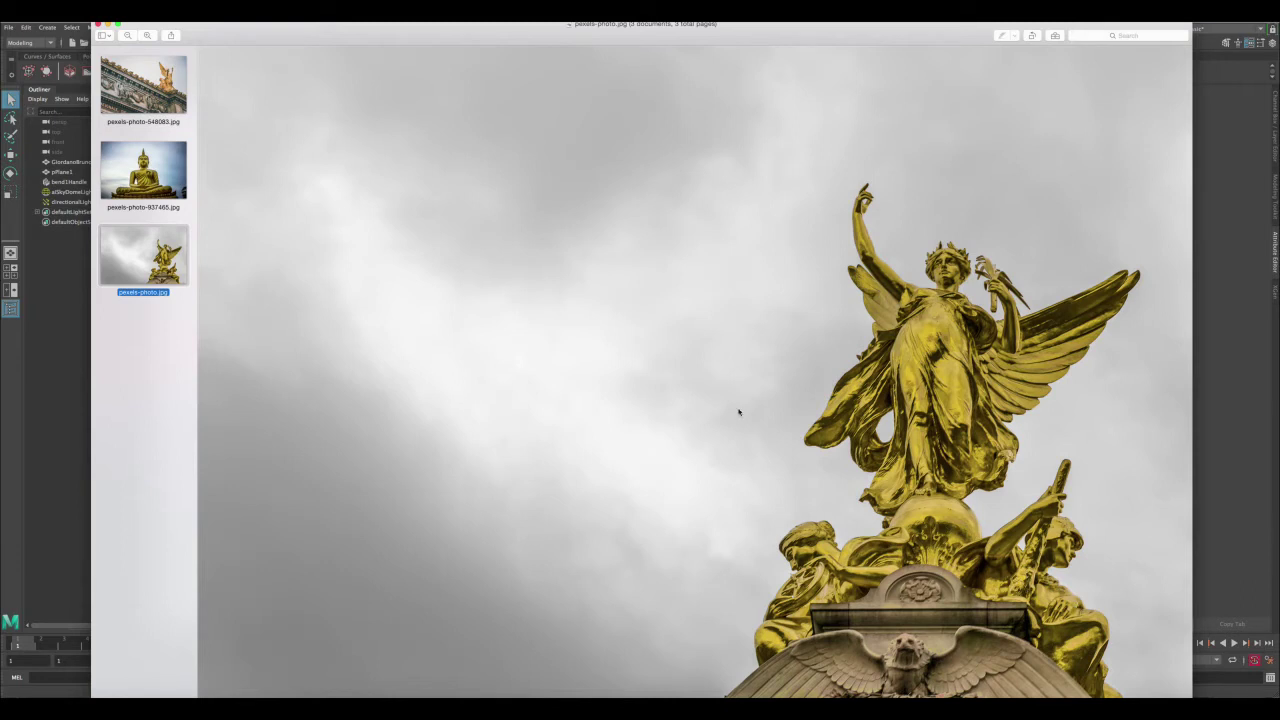
pyautogui.click(135, 90)
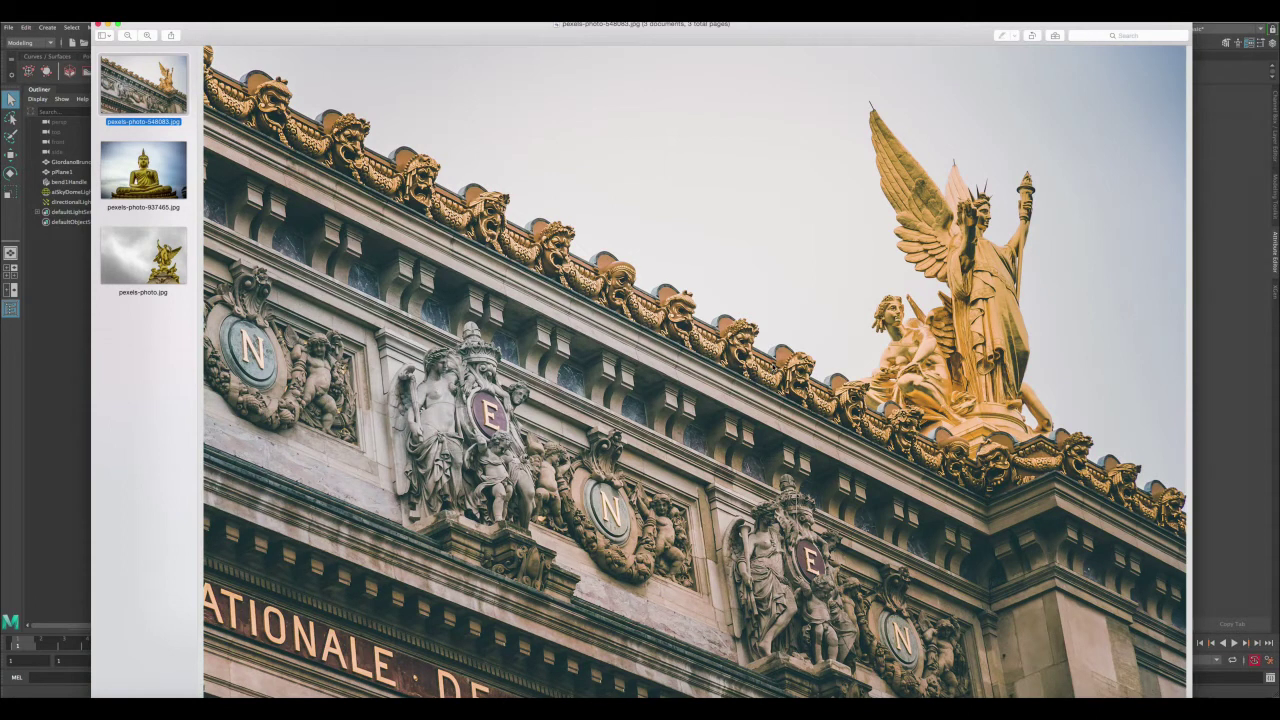
pyautogui.press('Down')
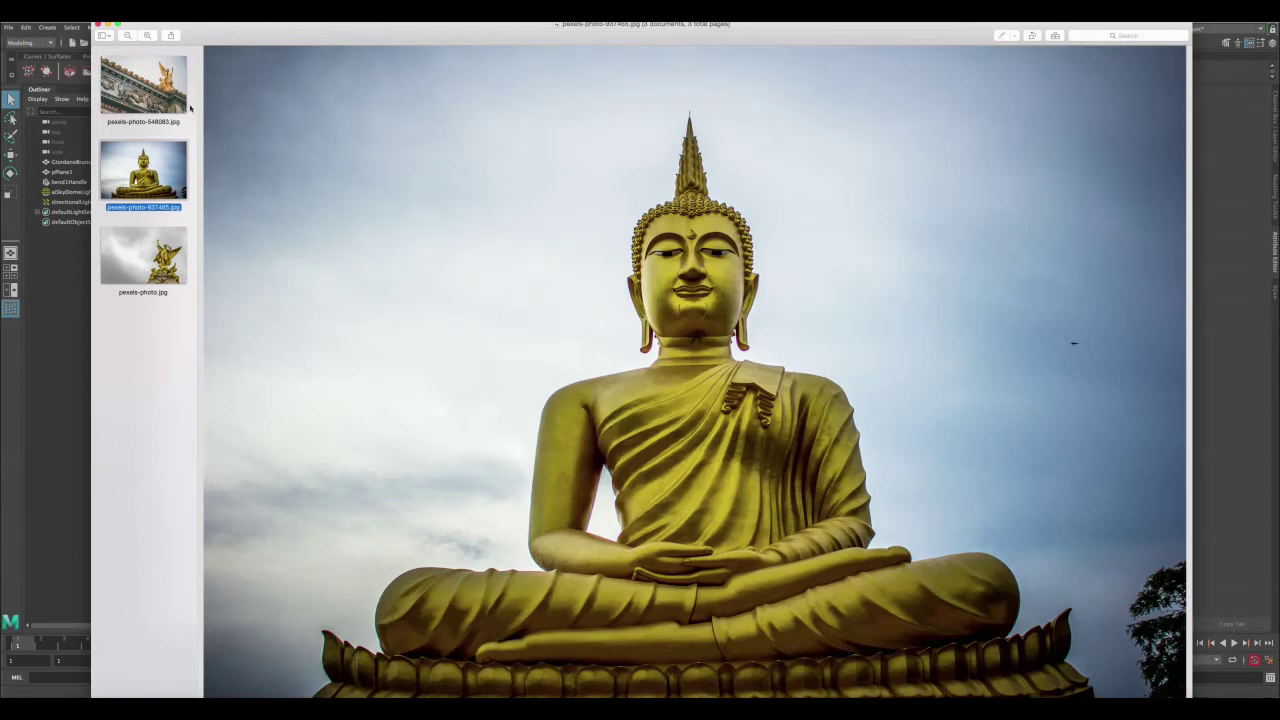
pyautogui.click(108, 23)
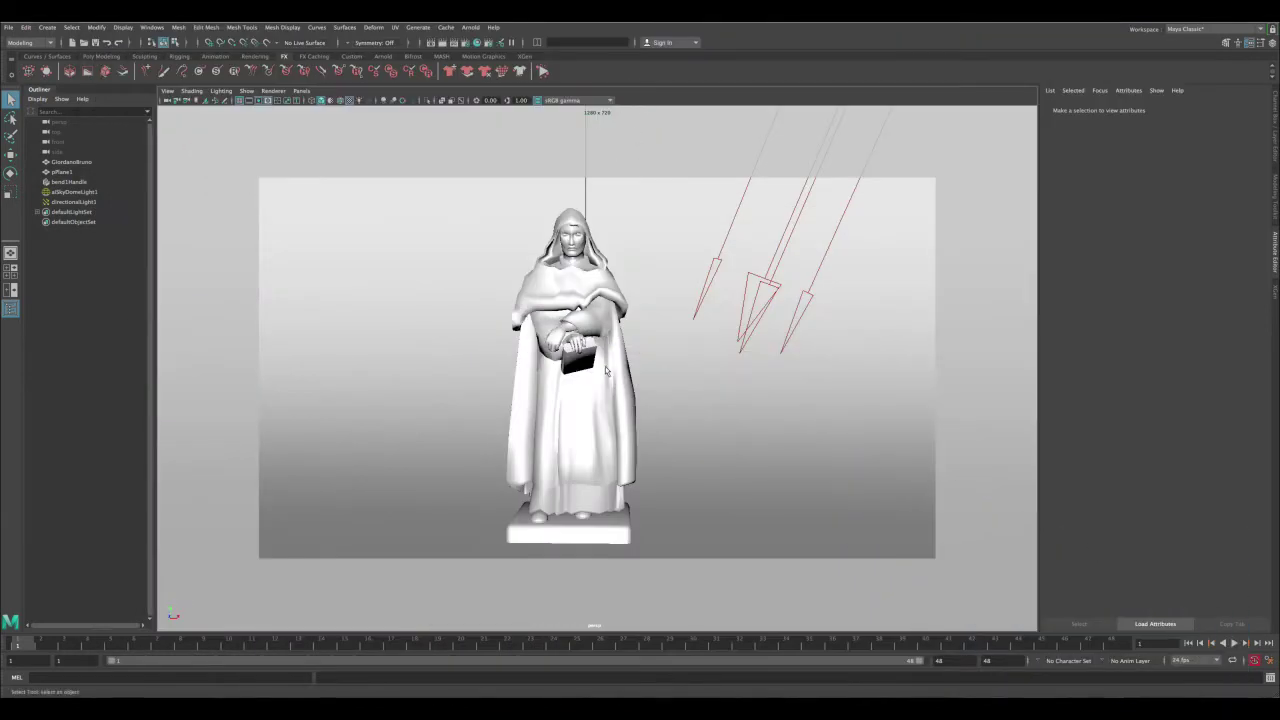
# Step: Inspect the scene's skydome light with its environment image, and look up the Skydome Light among Arnold's light types
pyautogui.click(543, 408)
pyautogui.keyDown('alt'); pyautogui.moveTo(543, 408); pyautogui.dragTo(643, 410); pyautogui.keyUp('alt')
pyautogui.keyDown('alt'); pyautogui.moveTo(643, 410); pyautogui.dragTo(330, 120, button='right'); pyautogui.keyUp('alt')
pyautogui.click(731, 321)
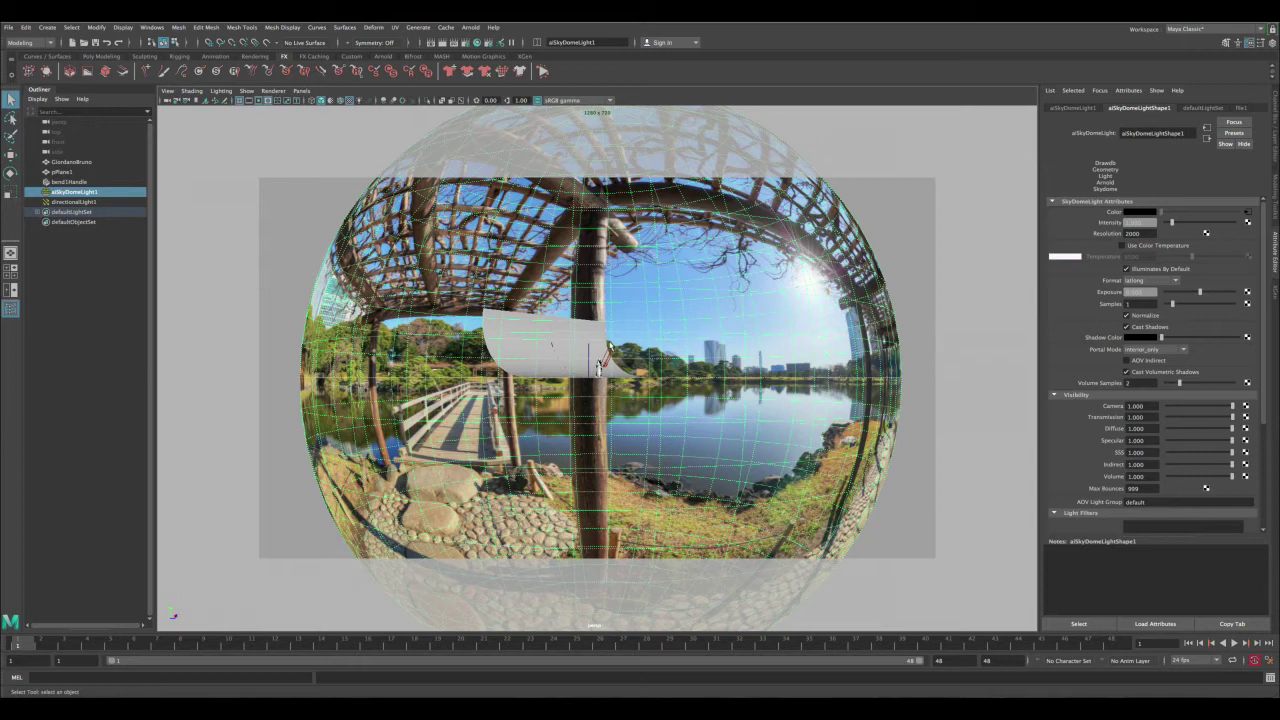
pyautogui.keyDown('alt'); pyautogui.moveTo(626, 336); pyautogui.dragTo(580, 344); pyautogui.keyUp('alt')
pyautogui.click(463, 31)
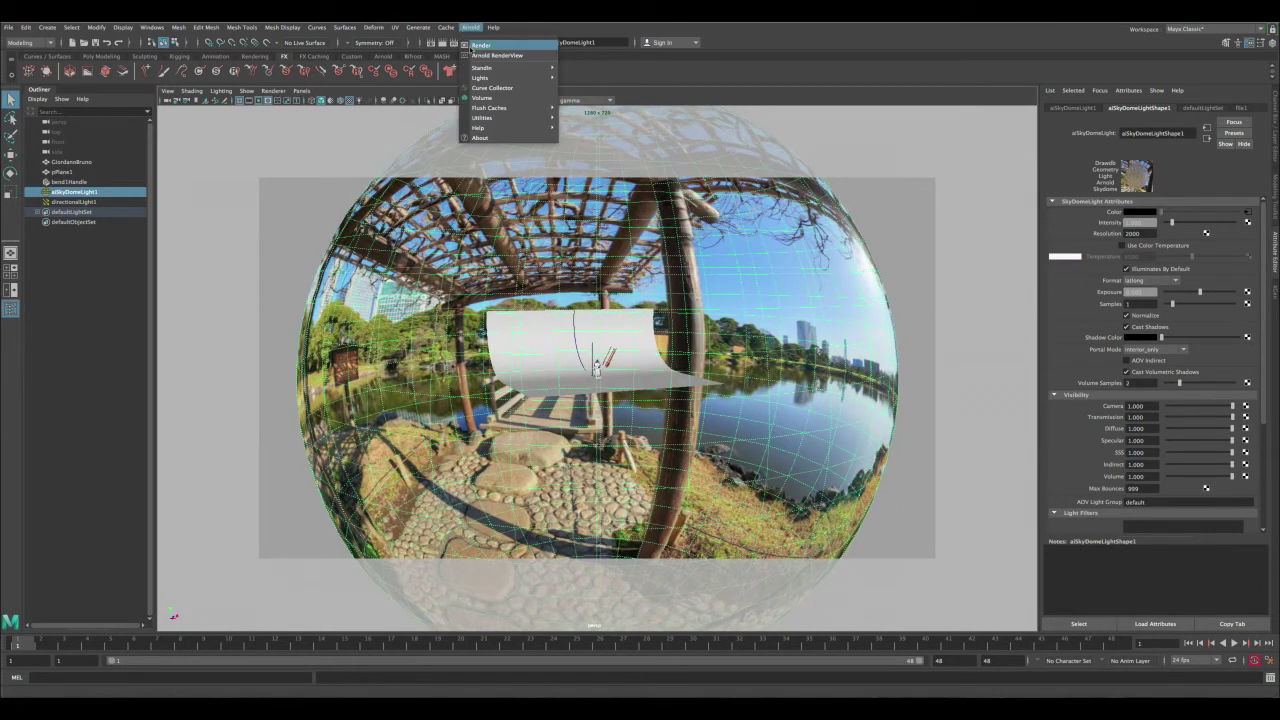
pyautogui.moveTo(483, 77)
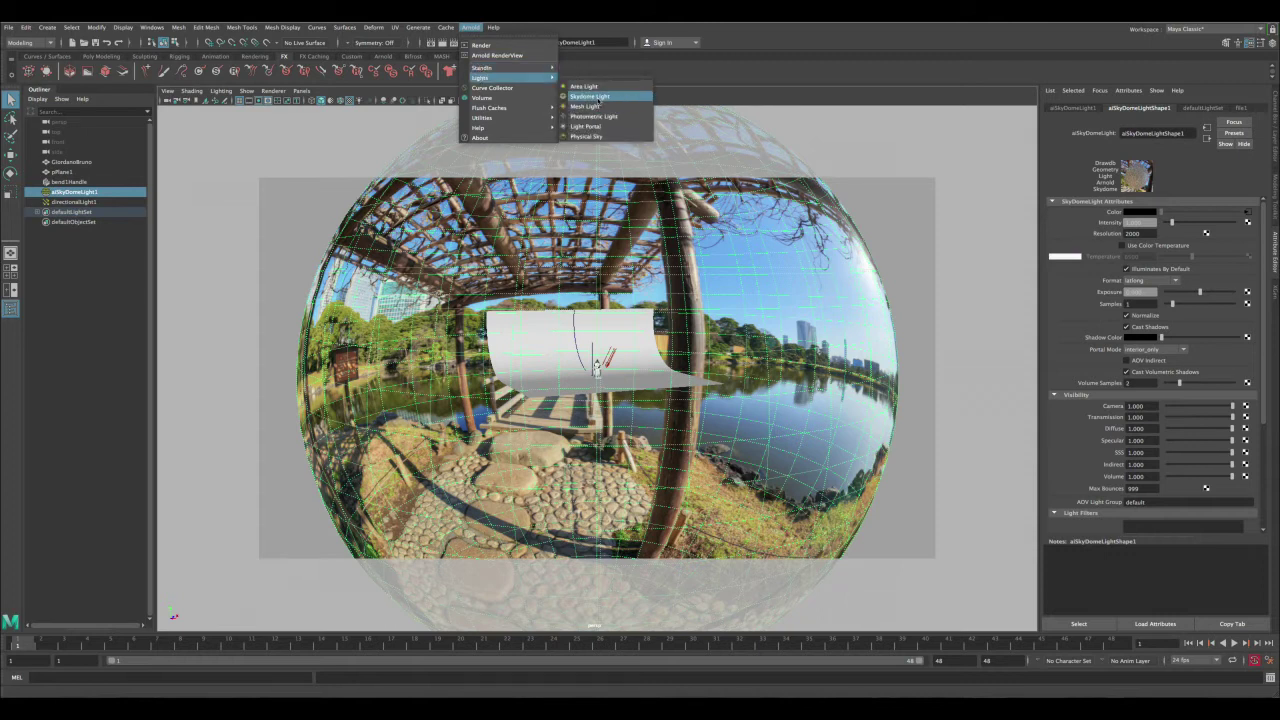
pyautogui.click(711, 94)
# Step: Inspect the directional light's attributes, including its raytrace shadow settings
pyautogui.keyDown('alt'); pyautogui.moveTo(722, 268); pyautogui.dragTo(682, 345, button='right'); pyautogui.keyUp('alt')
pyautogui.click(680, 342)
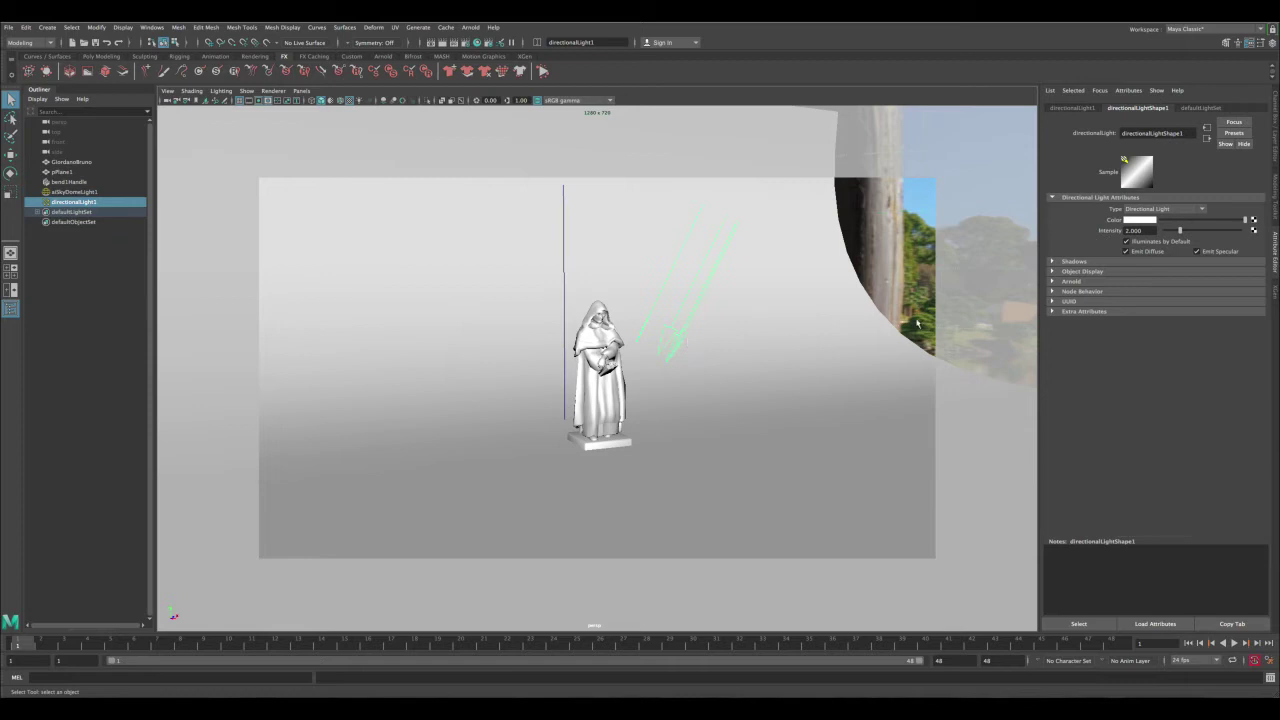
pyautogui.click(1091, 263)
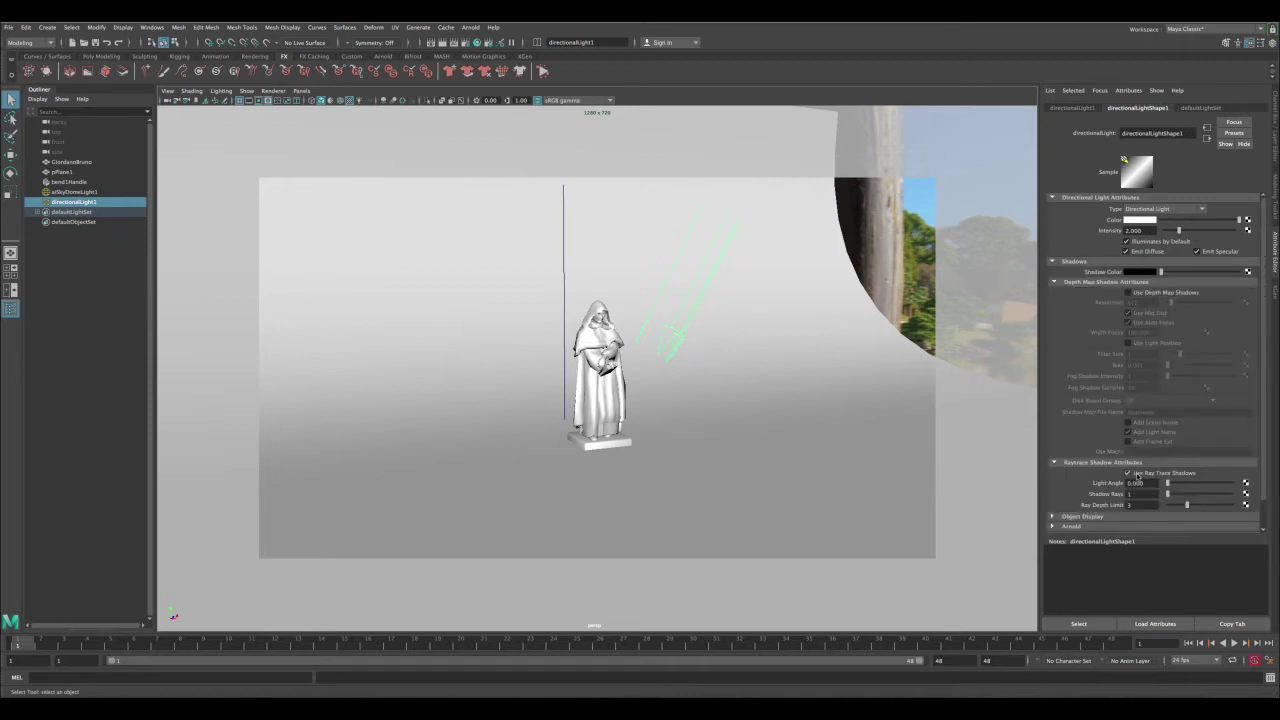
pyautogui.click(1070, 261)
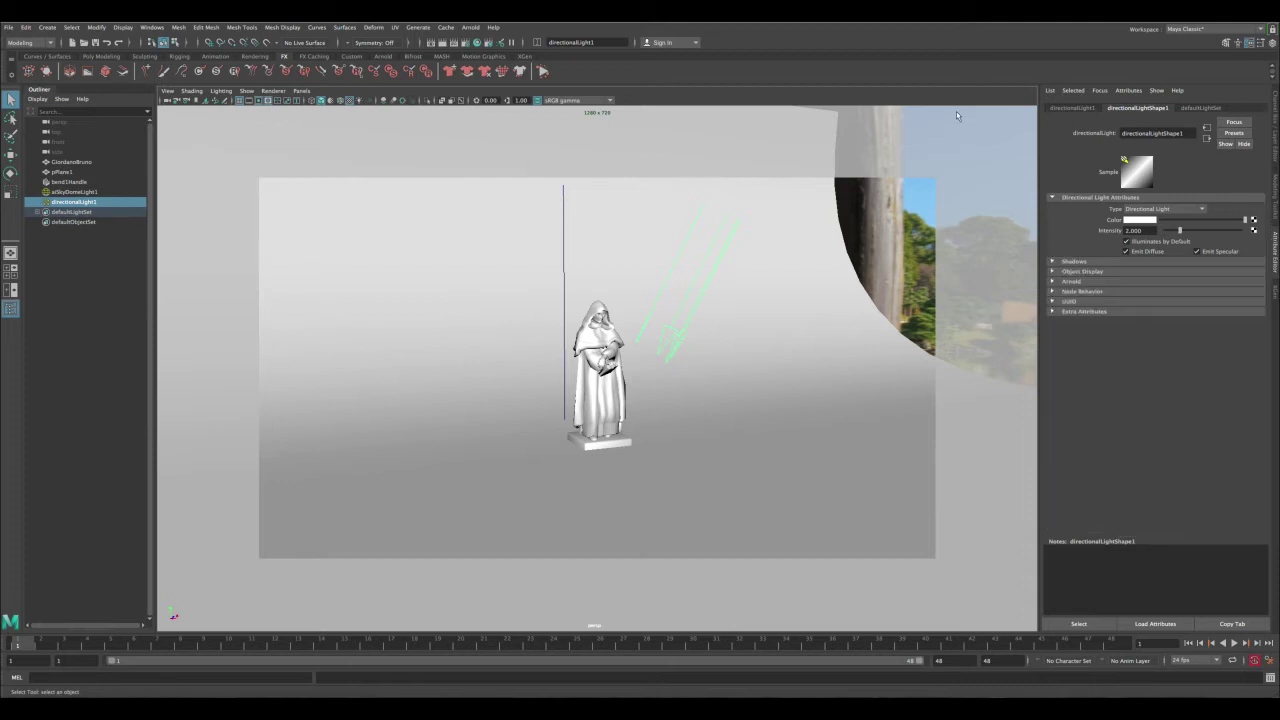
pyautogui.keyDown('alt'); pyautogui.moveTo(783, 207); pyautogui.dragTo(688, 256); pyautogui.keyUp('alt')
pyautogui.keyDown('alt'); pyautogui.moveTo(688, 256); pyautogui.dragTo(677, 380, button='right'); pyautogui.keyUp('alt')
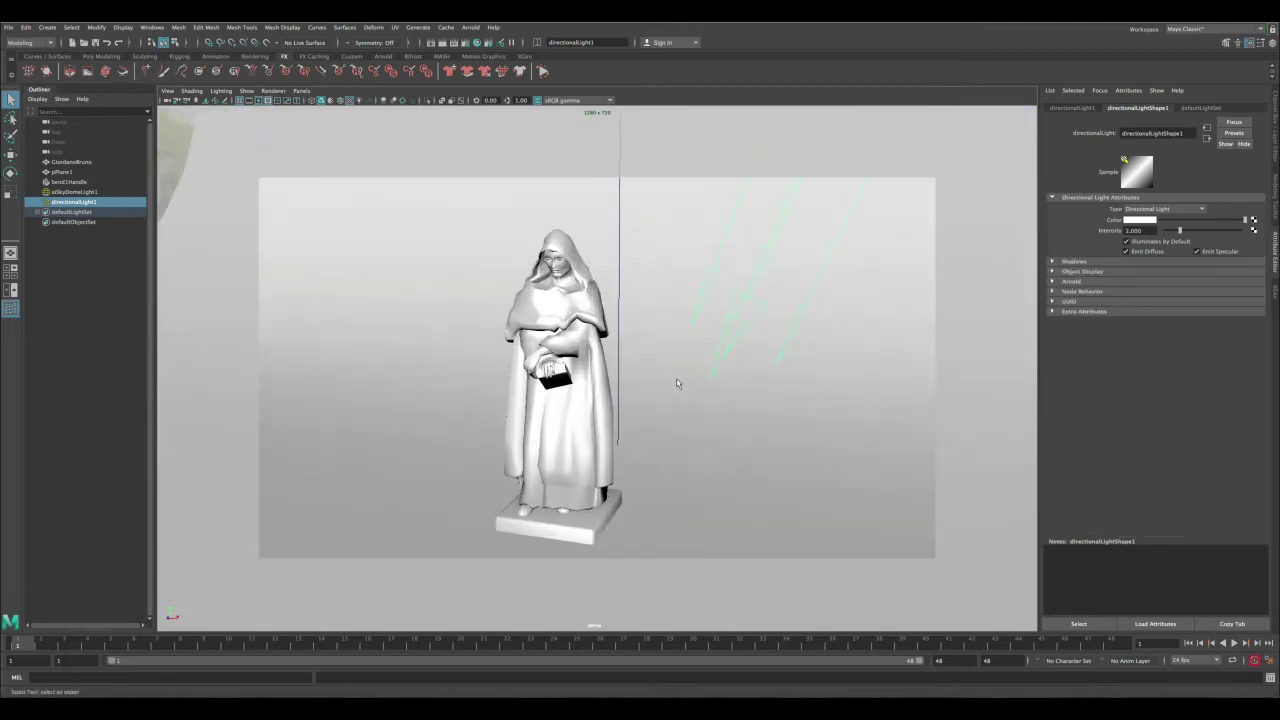
# Step: Examine the curved backdrop plane and the base and specular settings of its Arnold standard surface material
pyautogui.click(74, 171)
pyautogui.keyDown('alt'); pyautogui.moveTo(520, 316); pyautogui.dragTo(376, 262, button='right'); pyautogui.keyUp('alt')
pyautogui.keyDown('alt'); pyautogui.moveTo(722, 396); pyautogui.dragTo(696, 398, button='right'); pyautogui.keyUp('alt')
pyautogui.keyDown('alt'); pyautogui.moveTo(697, 400); pyautogui.dragTo(665, 372); pyautogui.keyUp('alt')
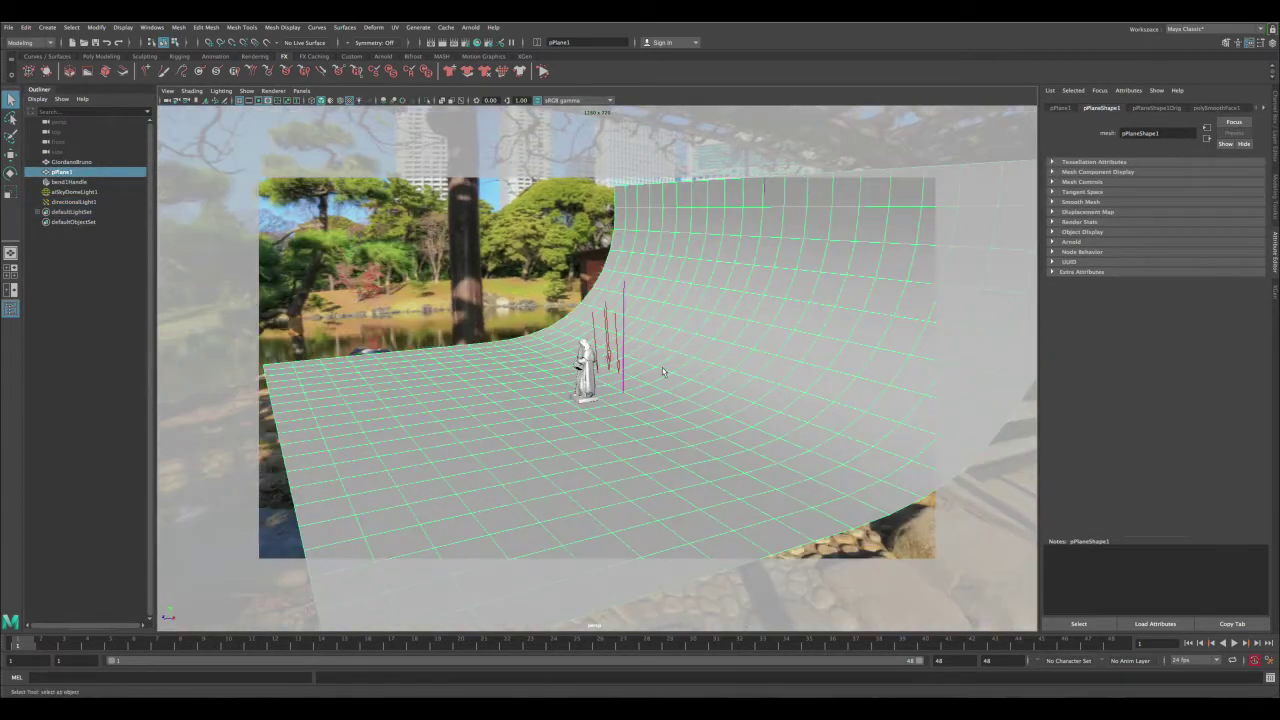
pyautogui.click(1262, 108)
pyautogui.click(1262, 108)
pyautogui.click(1220, 107)
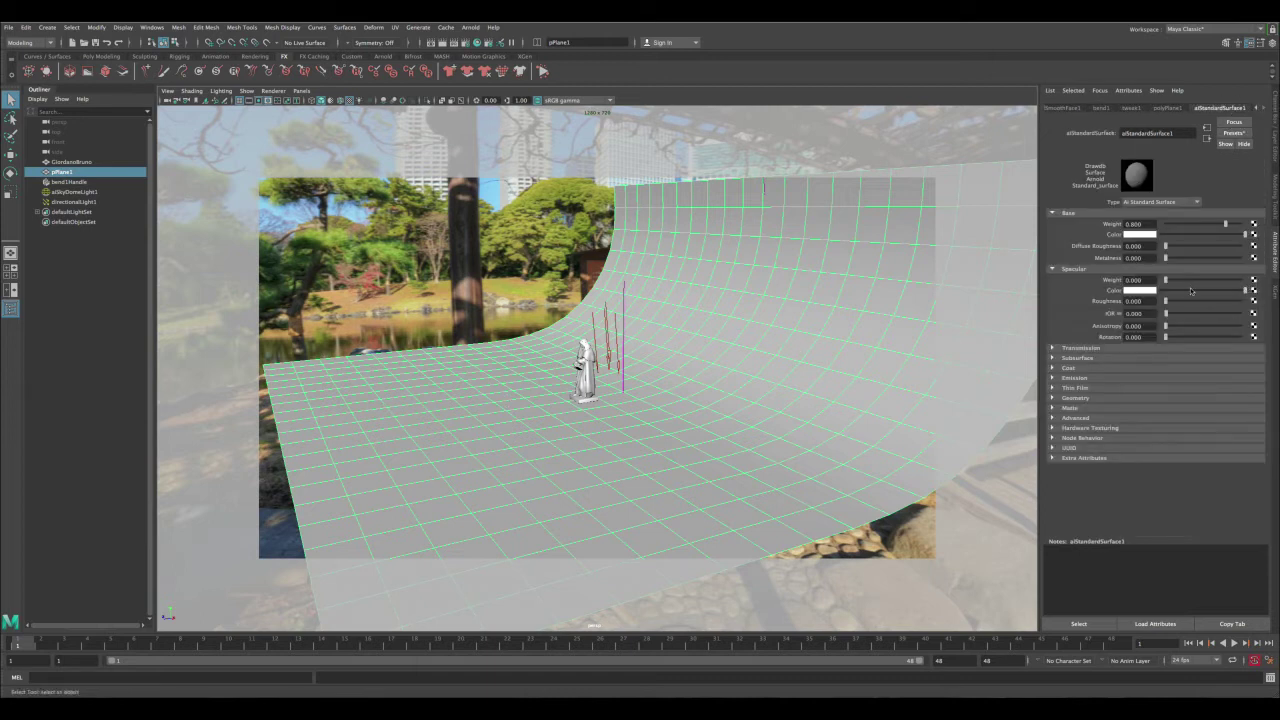
pyautogui.keyDown('alt'); pyautogui.moveTo(650, 350); pyautogui.dragTo(680, 334); pyautogui.keyUp('alt')
pyautogui.keyDown('alt'); pyautogui.moveTo(680, 334); pyautogui.dragTo(857, 491, button='right'); pyautogui.keyUp('alt')
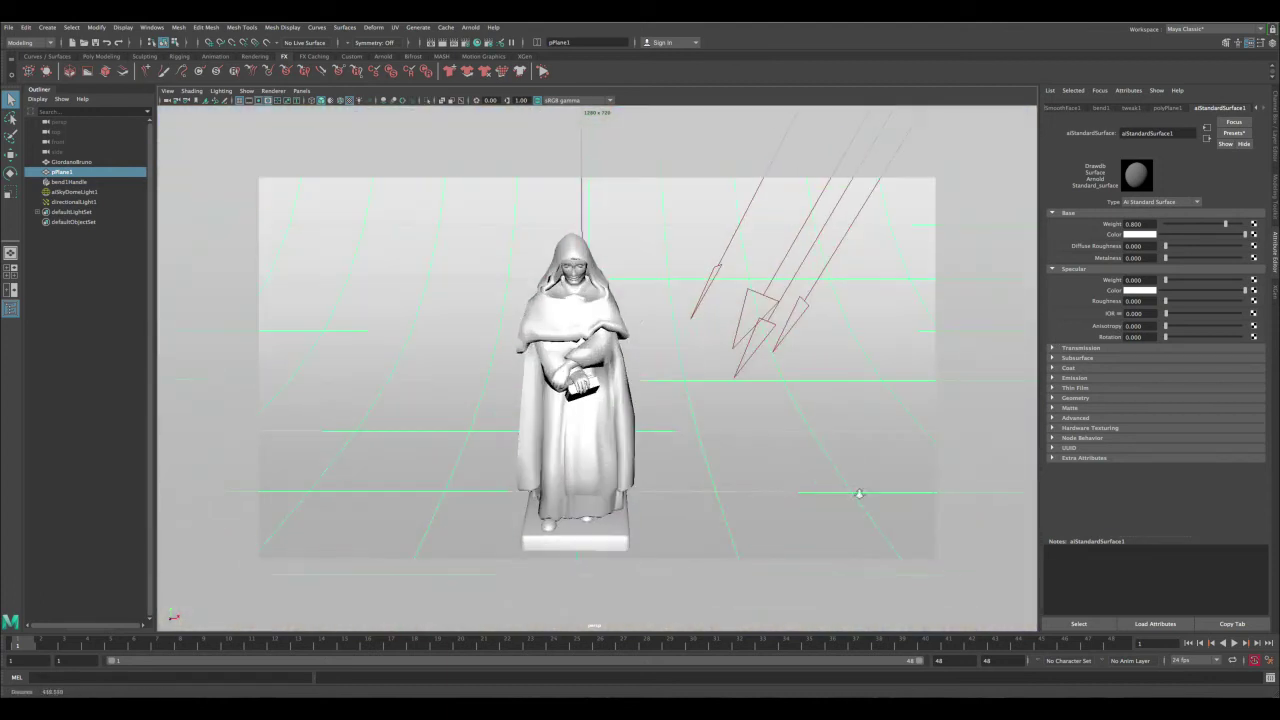
# Step: Select the statue and inspect the attributes of its Phong material
pyautogui.keyDown('alt'); pyautogui.moveTo(700, 330); pyautogui.dragTo(632, 326); pyautogui.keyUp('alt')
pyautogui.click(633, 327)
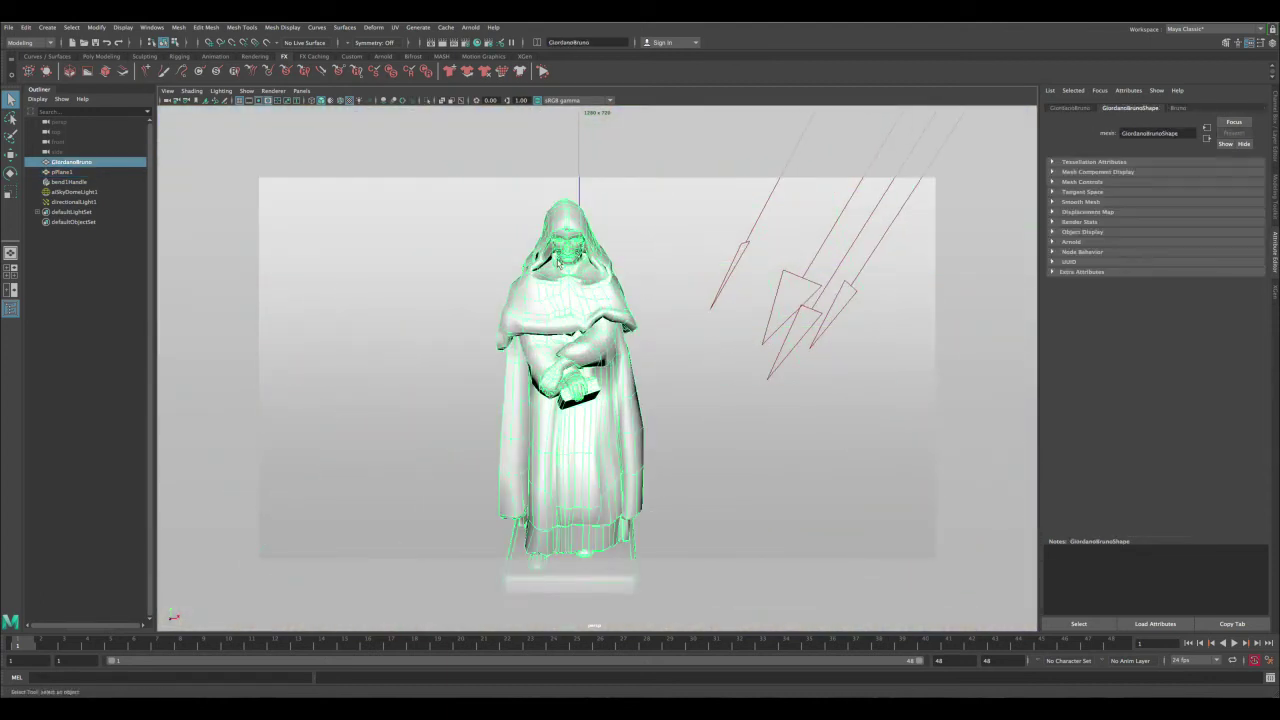
pyautogui.click(1179, 110)
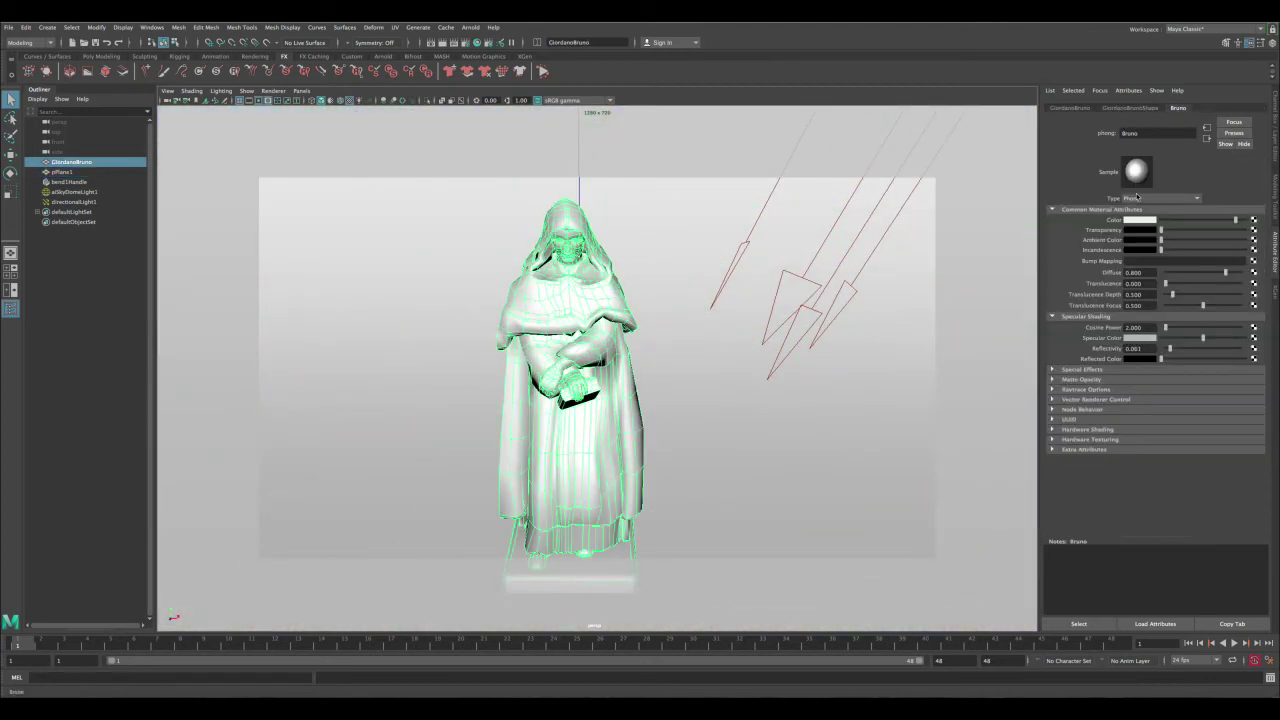
pyautogui.keyDown('alt'); pyautogui.moveTo(572, 331); pyautogui.dragTo(528, 326); pyautogui.keyUp('alt')
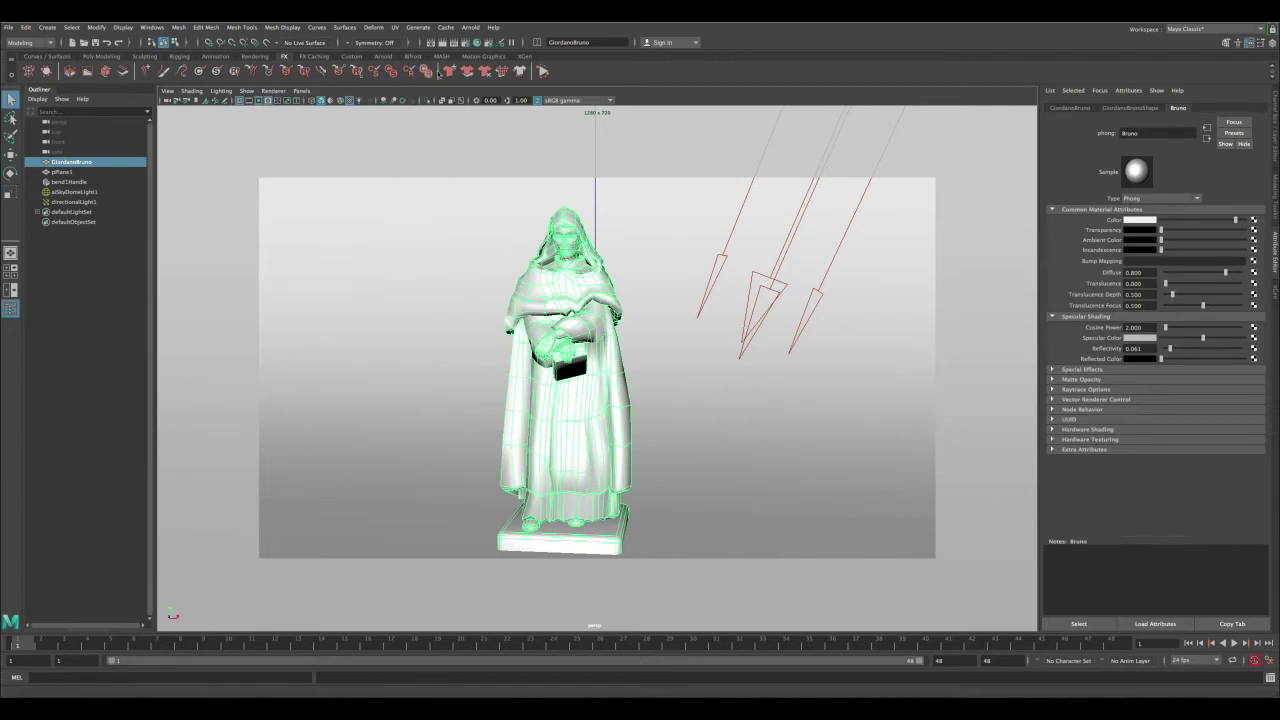
# Step: Create an aiStandardSurface shader from the Arnold shaders in the Hypershade
pyautogui.click(478, 42)
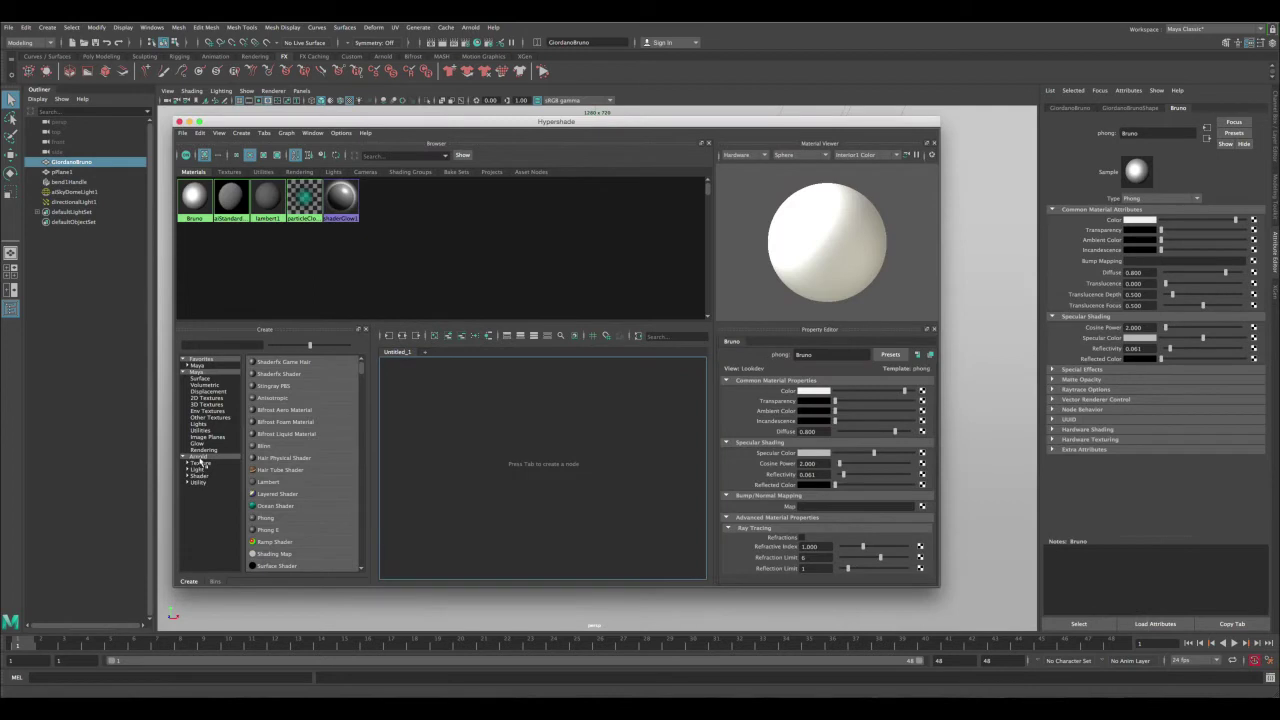
pyautogui.click(199, 457)
pyautogui.scroll(-2, 315, 522)
pyautogui.click(200, 476)
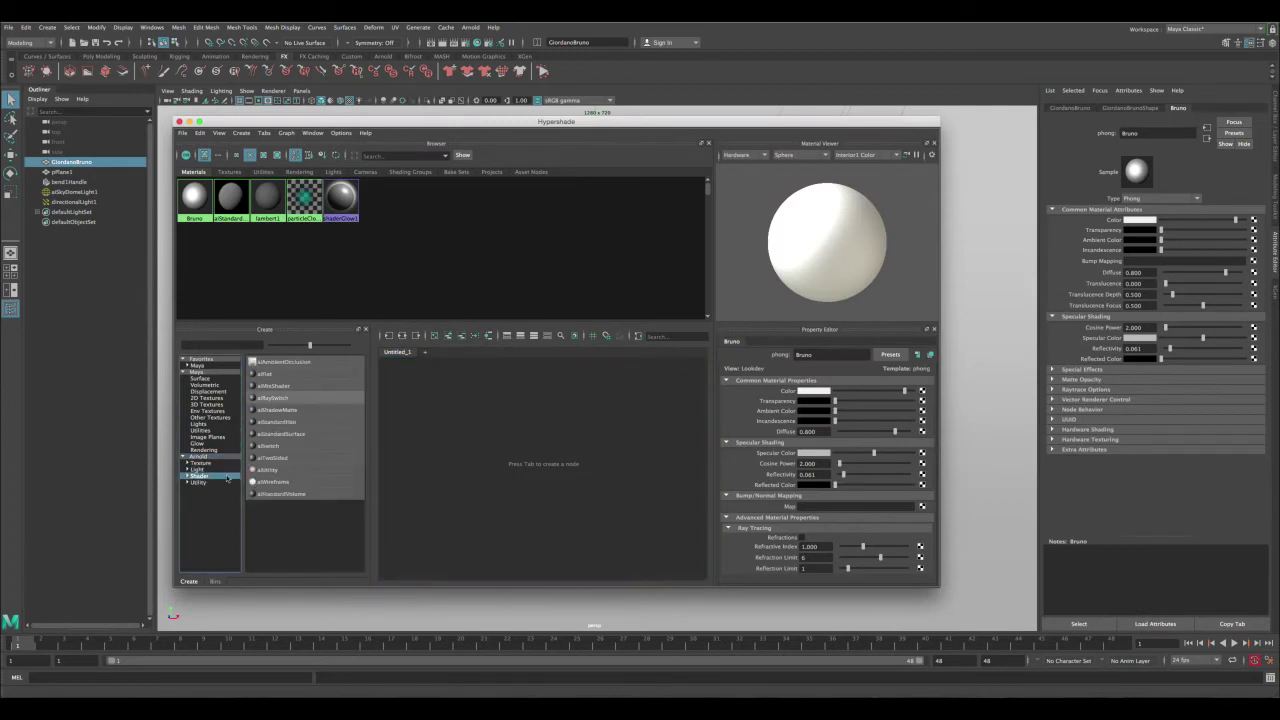
pyautogui.click(291, 437)
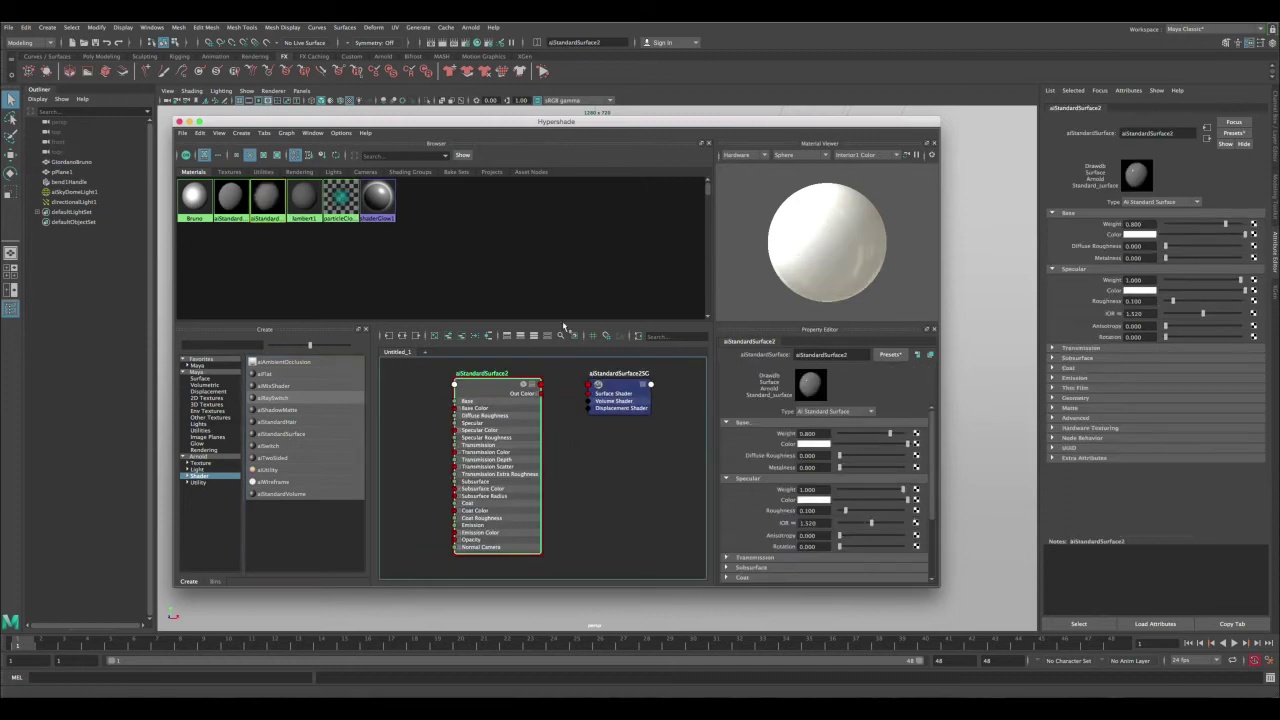
# Step: Assign the new aiStandardSurface material to the statue and move the Hypershade aside to uncover the model
pyautogui.moveTo(604, 121); pyautogui.dragTo(1016, 121)
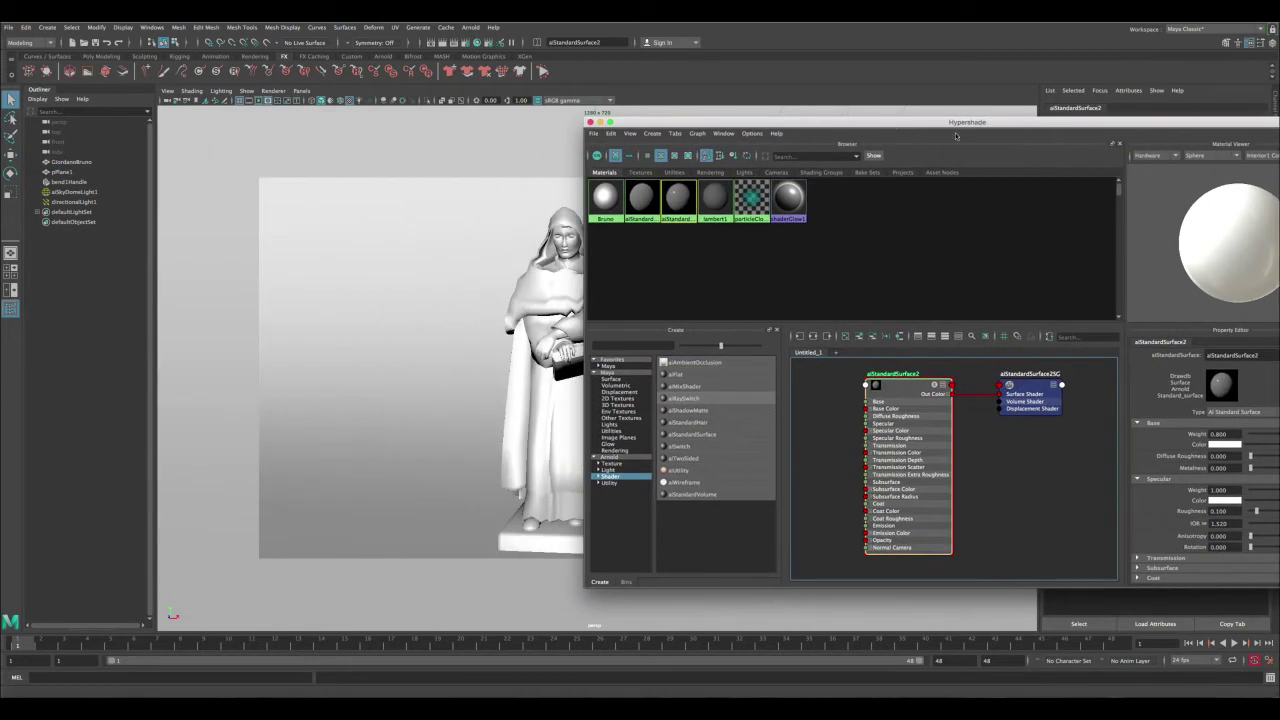
pyautogui.click(565, 258)
pyautogui.moveTo(893, 391); pyautogui.dragTo(888, 360, button='right')
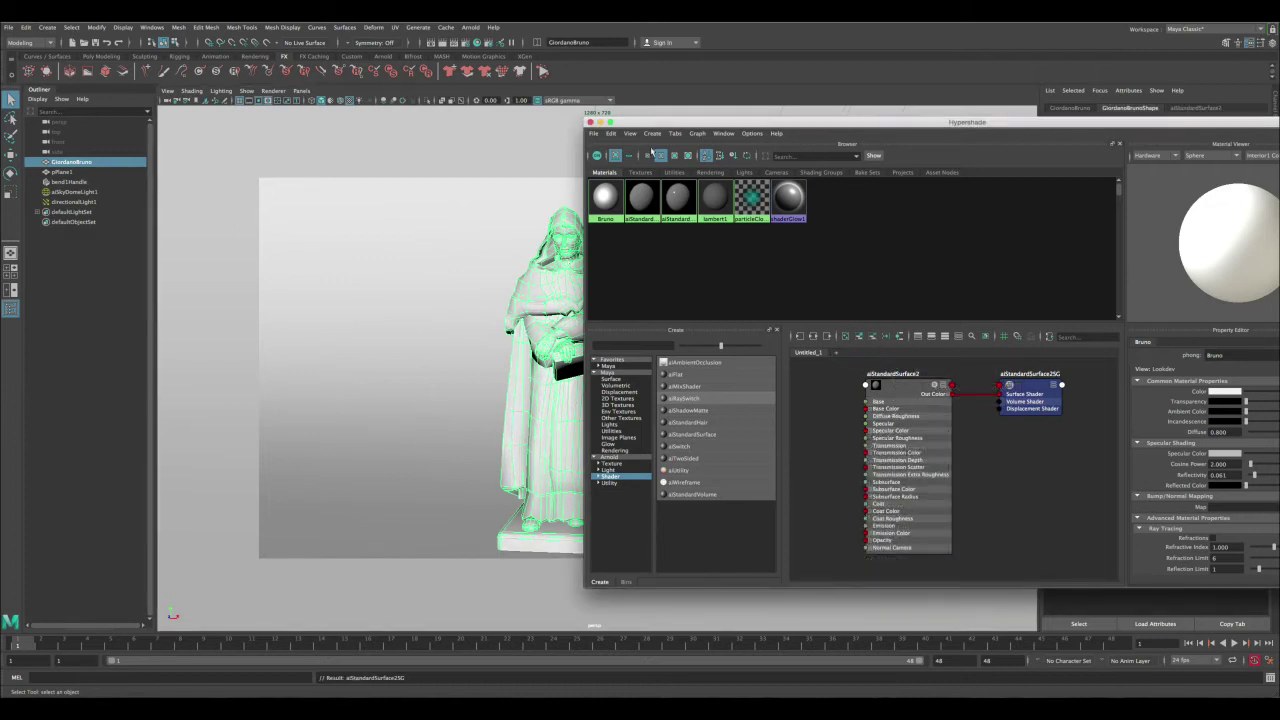
pyautogui.moveTo(689, 121); pyautogui.dragTo(106, 117)
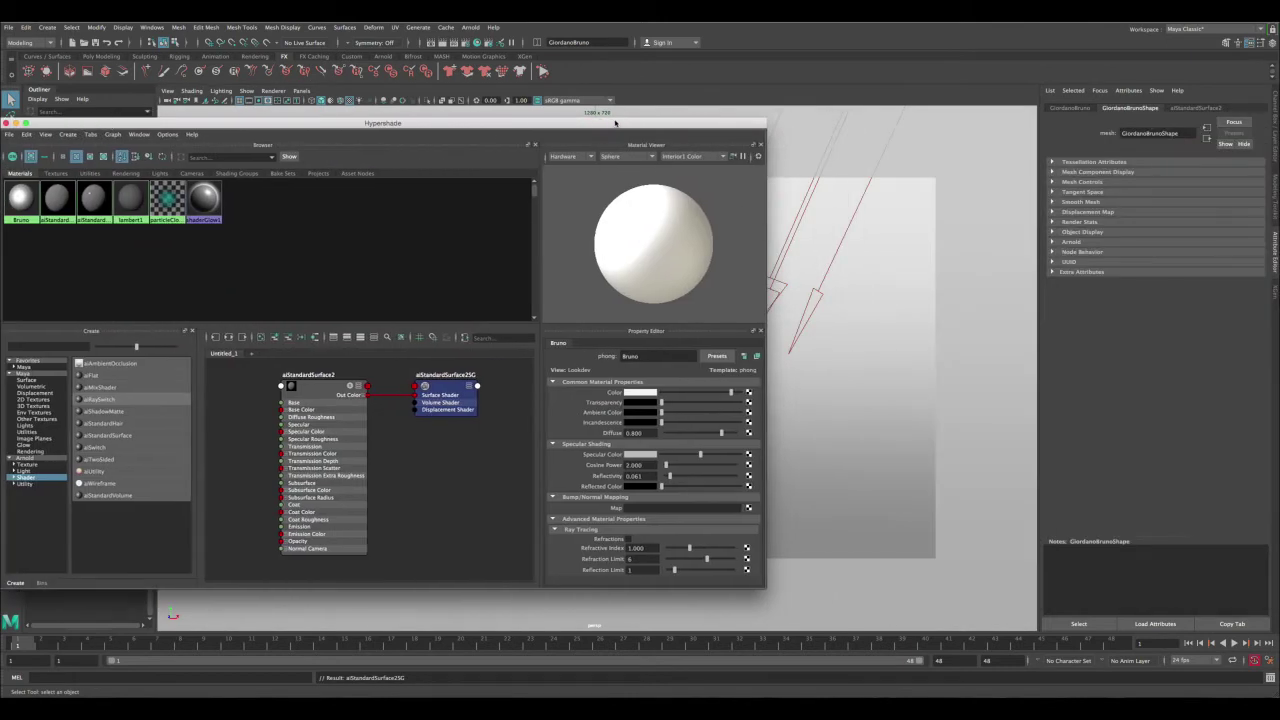
pyautogui.moveTo(617, 124); pyautogui.dragTo(268, 120)
# Step: Render the statue with Arnold, mark a render region around it, and arrange the Render View beside the Hypershade
pyautogui.moveTo(592, 260)
pyautogui.keyDown('alt'); pyautogui.mouseDown()
pyautogui.moveTo(623, 260)
pyautogui.moveTo(592, 251)
pyautogui.mouseUp(); pyautogui.keyUp('alt')
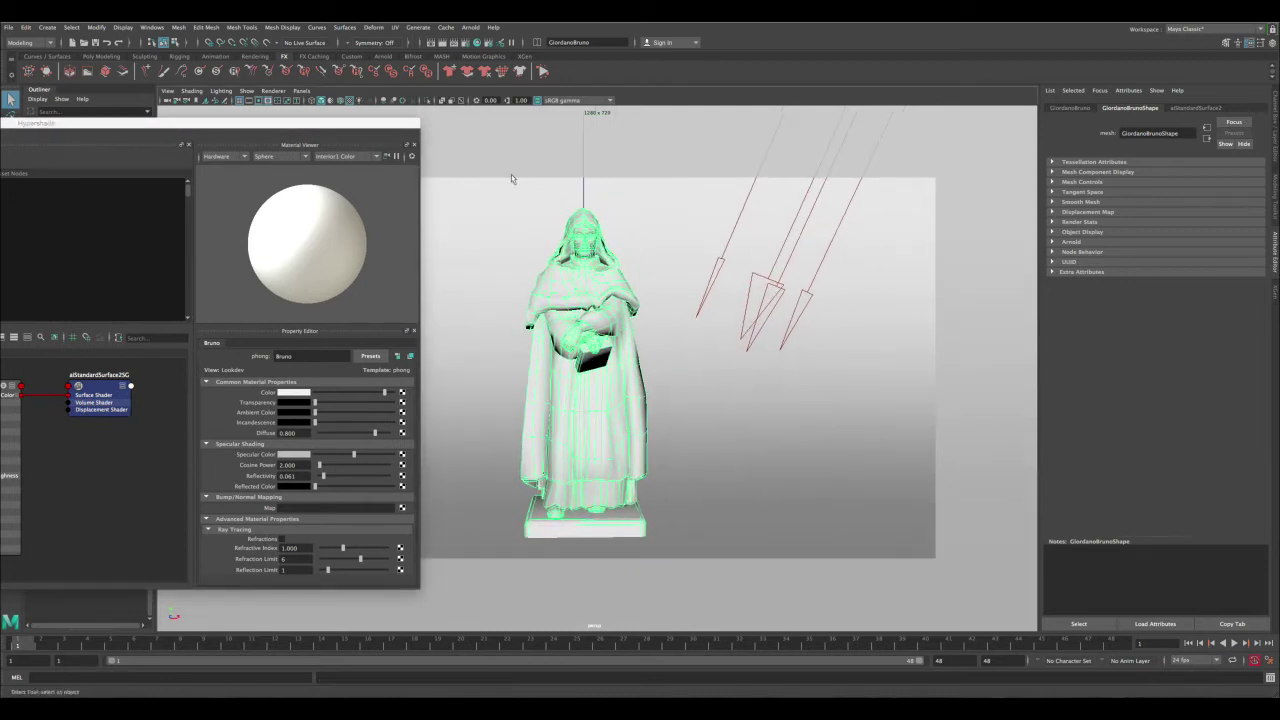
pyautogui.click(450, 66)
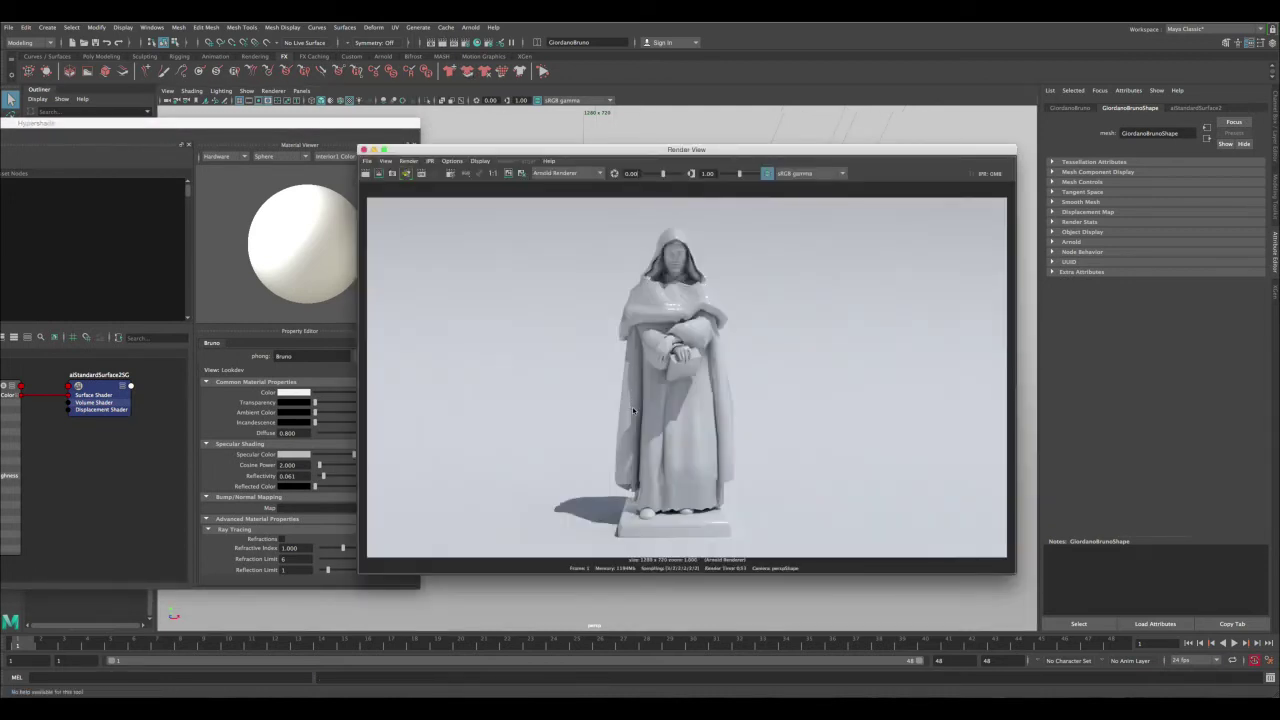
pyautogui.moveTo(659, 155); pyautogui.dragTo(833, 125)
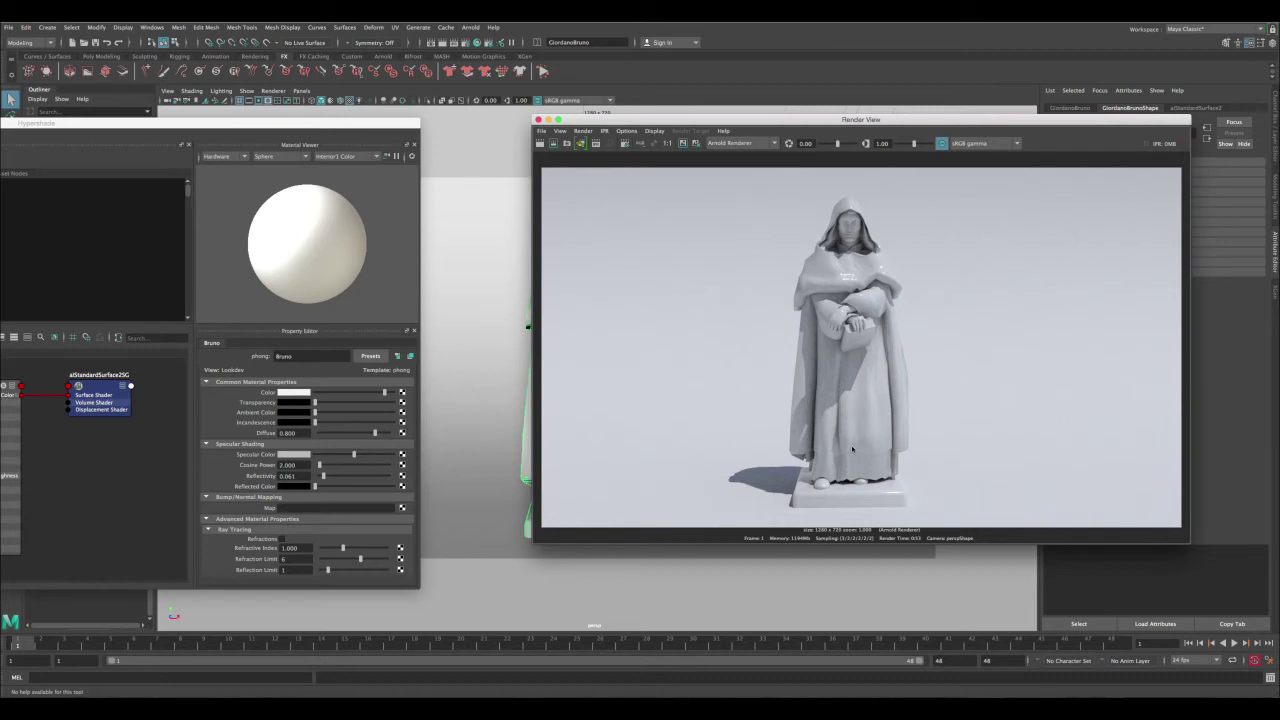
pyautogui.moveTo(704, 182); pyautogui.dragTo(1010, 522)
pyautogui.moveTo(802, 131); pyautogui.dragTo(902, 113)
pyautogui.moveTo(385, 118); pyautogui.dragTo(664, 106)
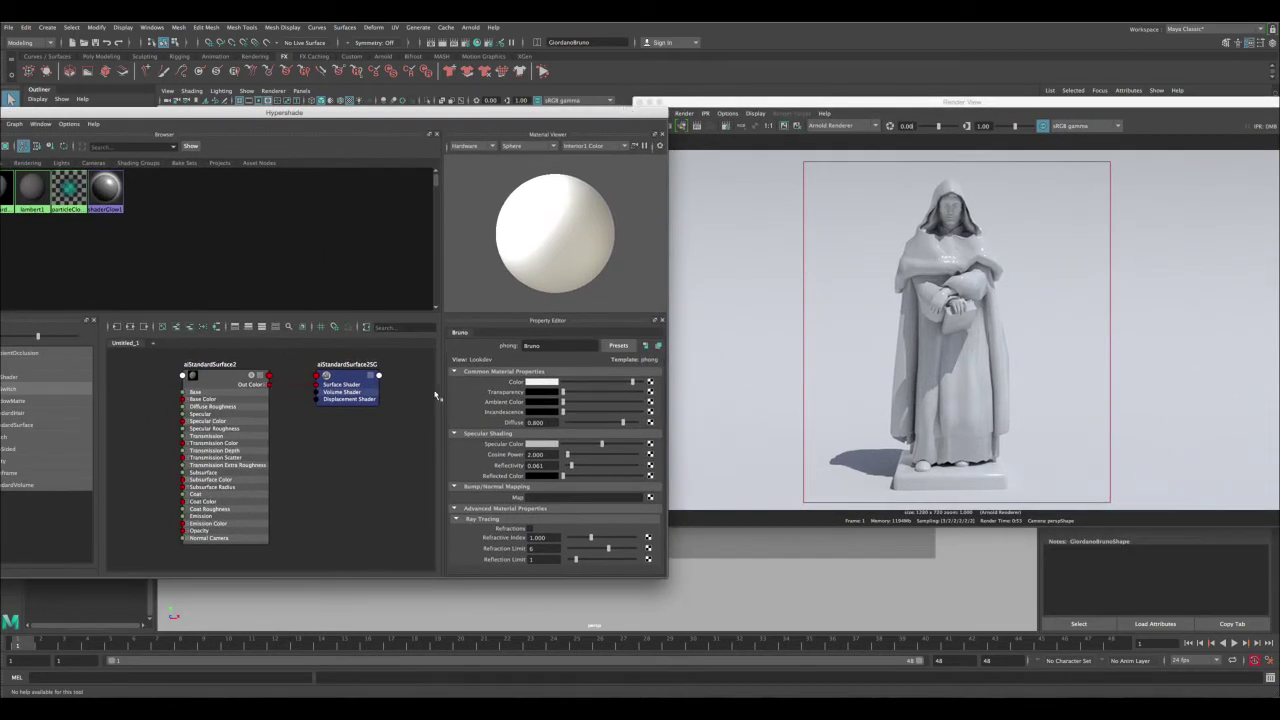
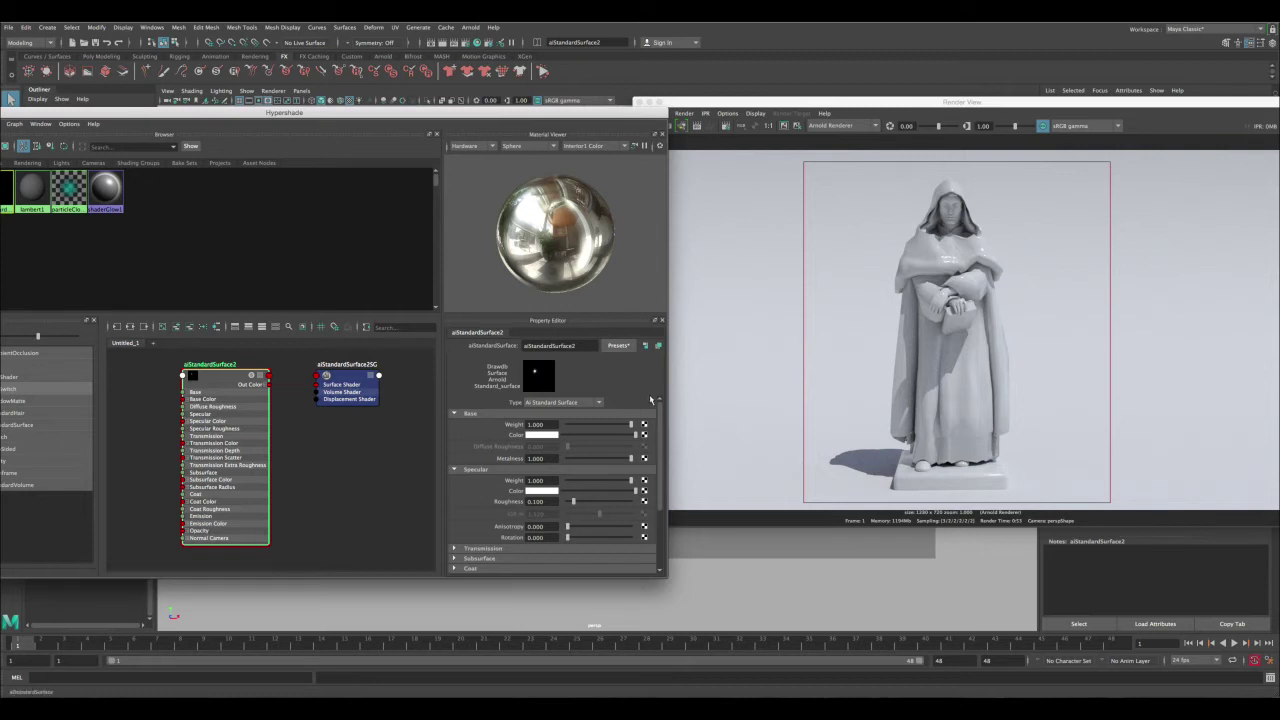
# Step: Consult the gold Buddha reference photo and set the statue material's specular roughness to about 0.35
pyautogui.moveTo(660, 413); pyautogui.dragTo(663, 436)
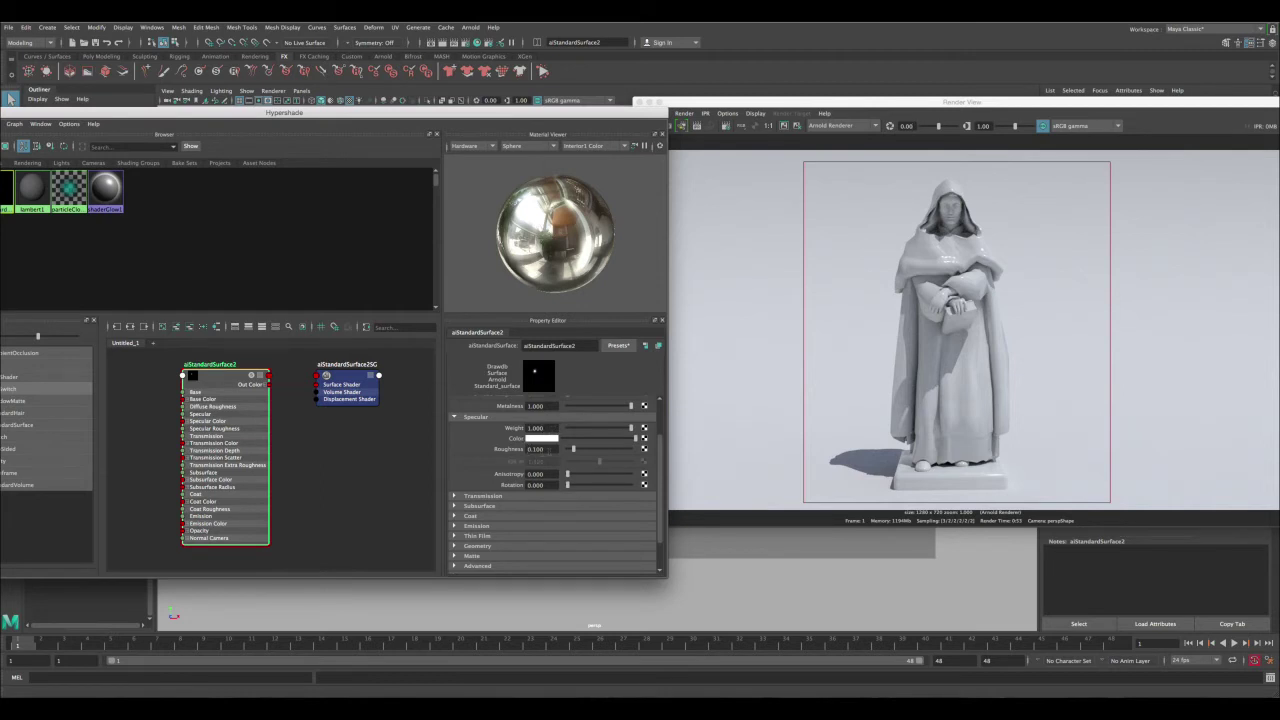
pyautogui.doubleClick(535, 449)
pyautogui.click(1160, 692)
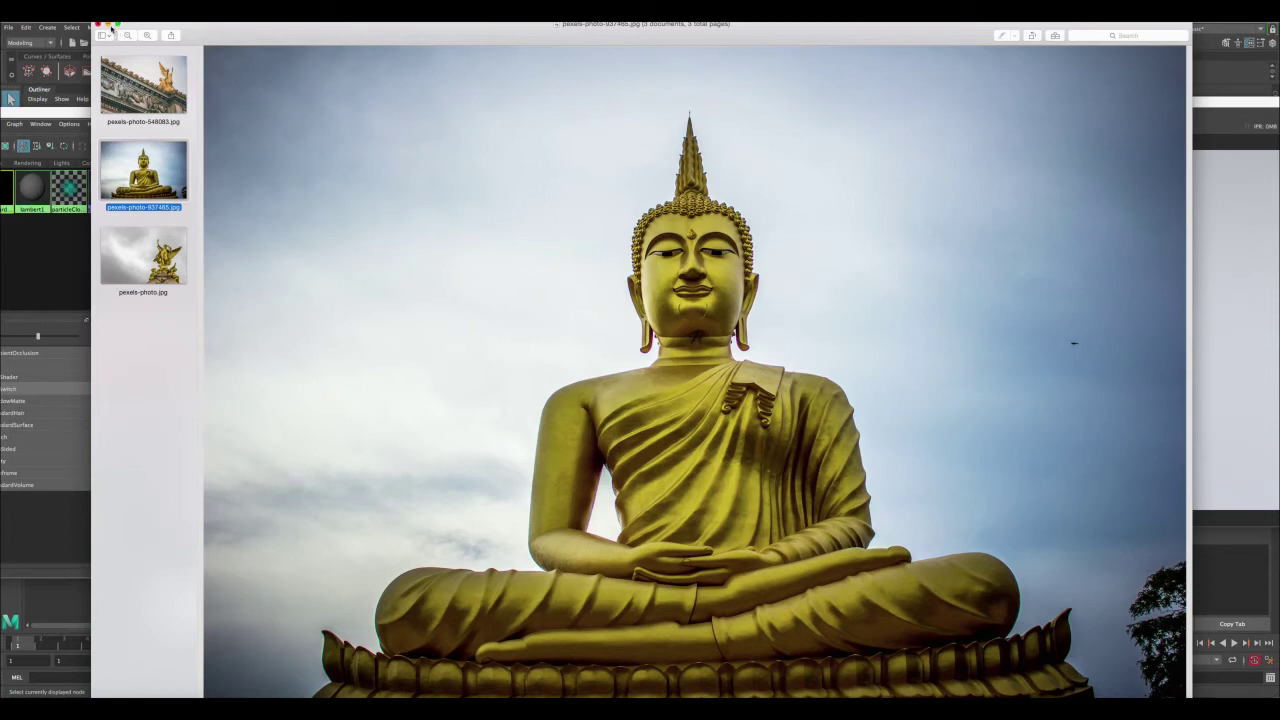
pyautogui.click(108, 23)
pyautogui.click(547, 451)
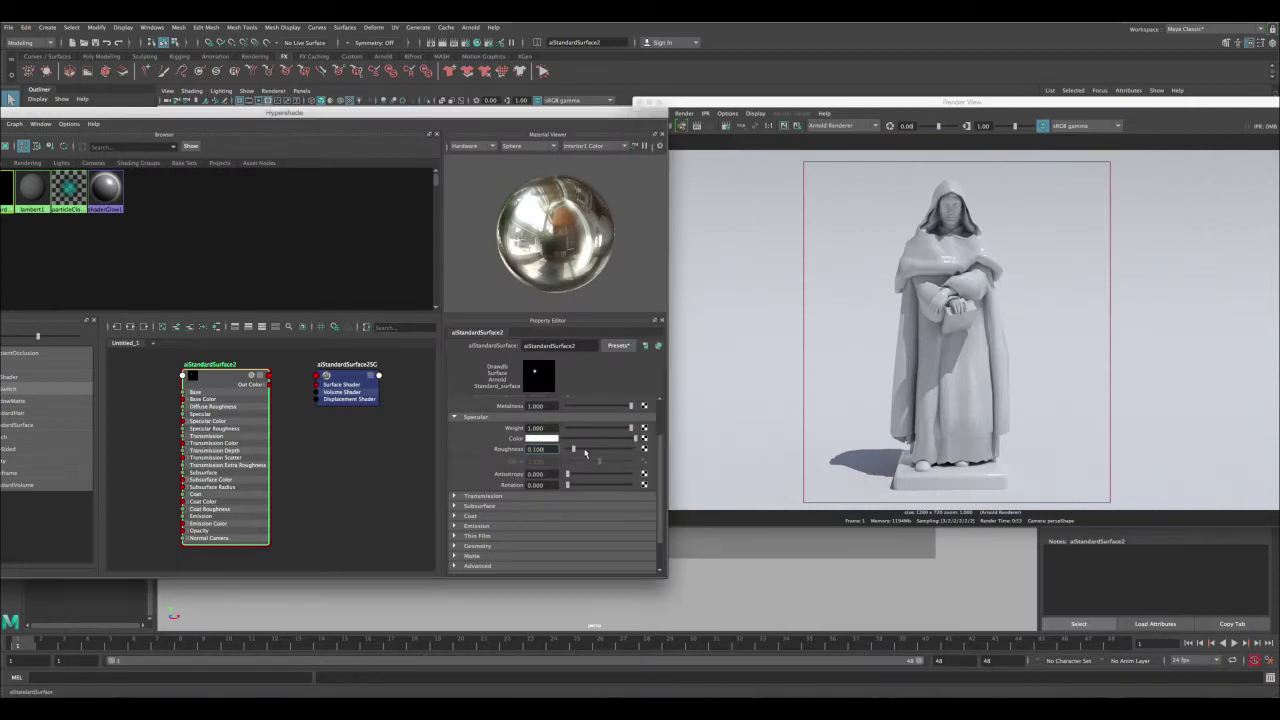
pyautogui.click(585, 450)
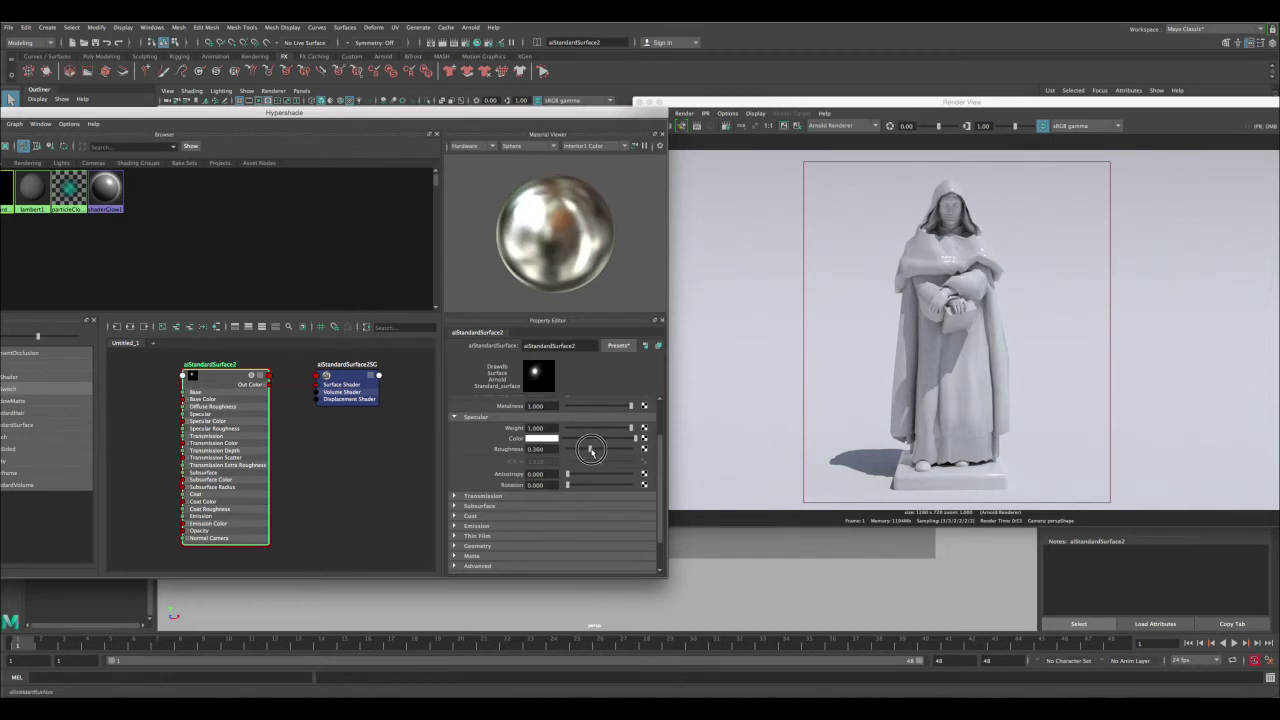
# Step: Set the statue material's specular roughness to 0.38 and expand its Coat attributes
pyautogui.moveTo(586, 452); pyautogui.dragTo(593, 450)
pyautogui.doubleClick(549, 448)
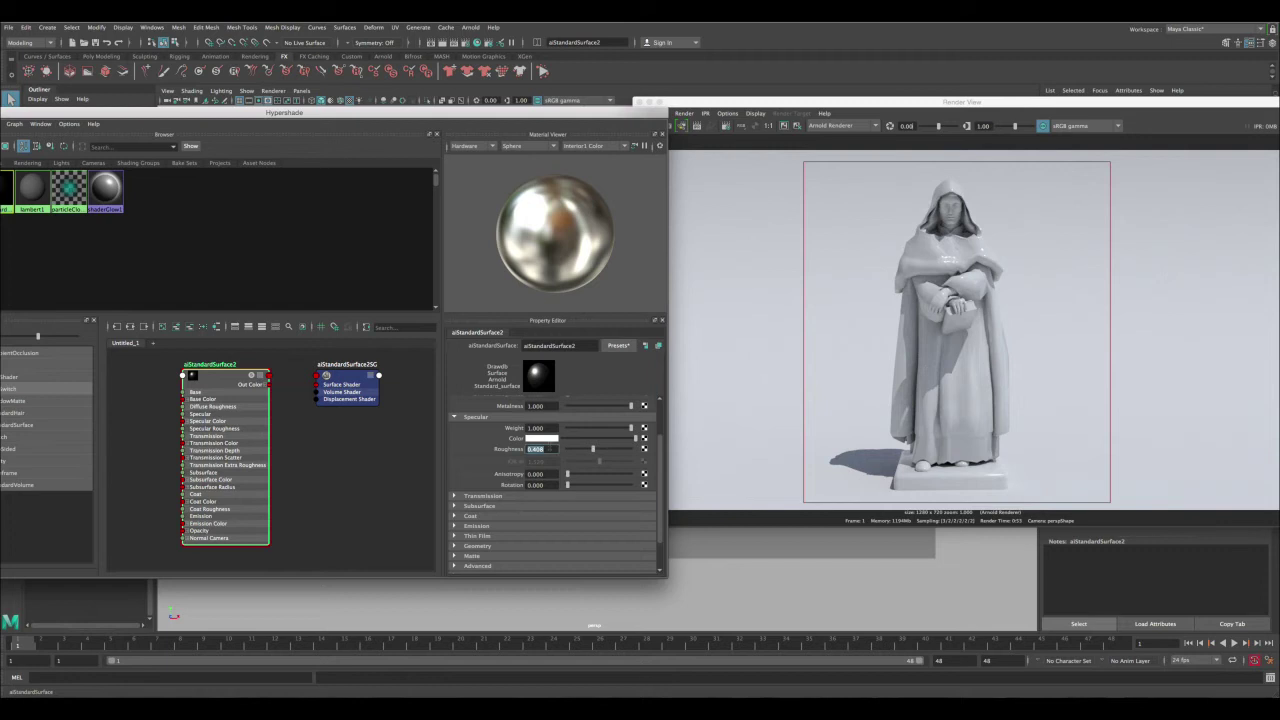
pyautogui.write('0.38')
pyautogui.press('Return')
pyautogui.moveTo(661, 445); pyautogui.dragTo(658, 498)
pyautogui.click(471, 478)
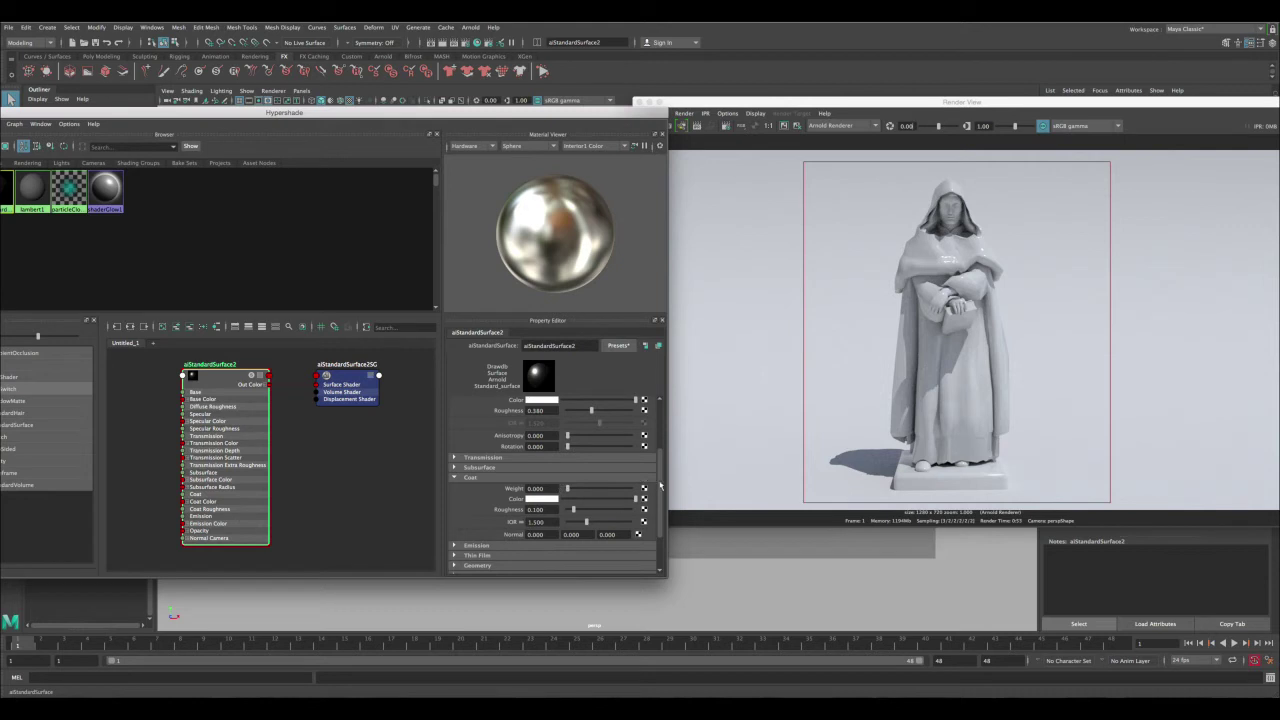
# Step: Change the material's base color from white to a muted yellow gold with a hue of about 45
pyautogui.moveTo(660, 484); pyautogui.dragTo(665, 412)
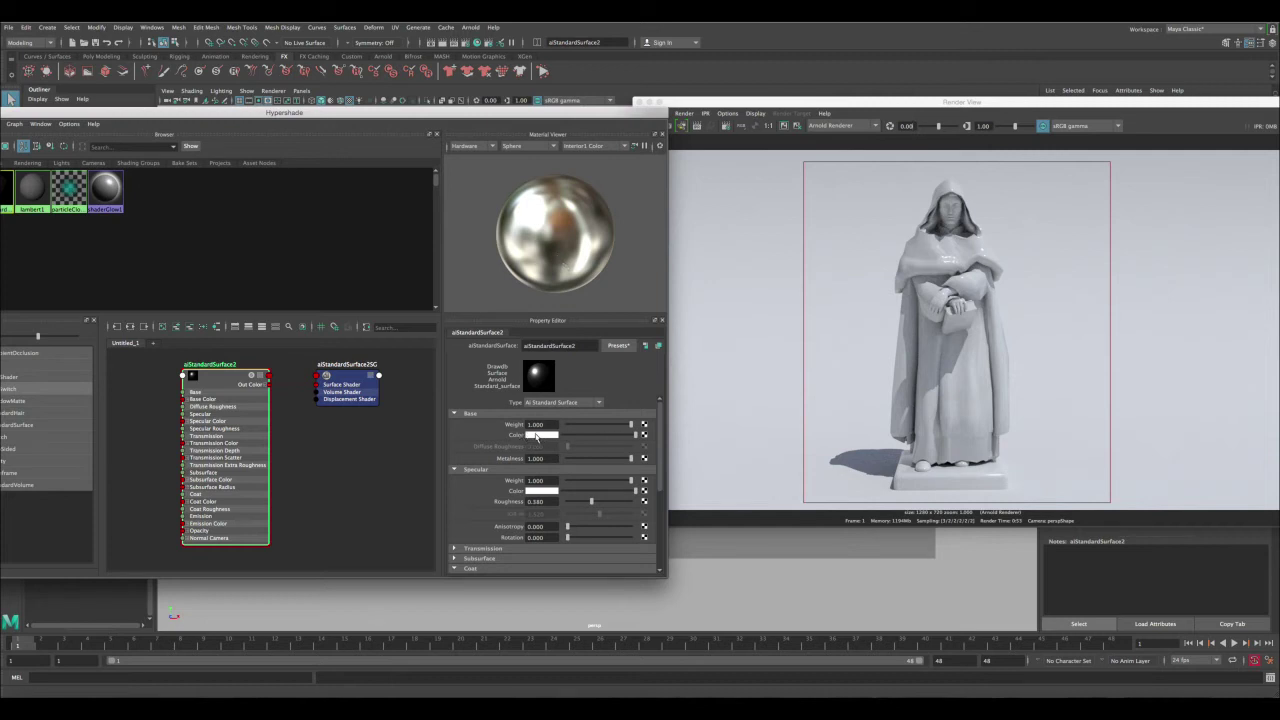
pyautogui.moveTo(660, 438); pyautogui.dragTo(674, 479)
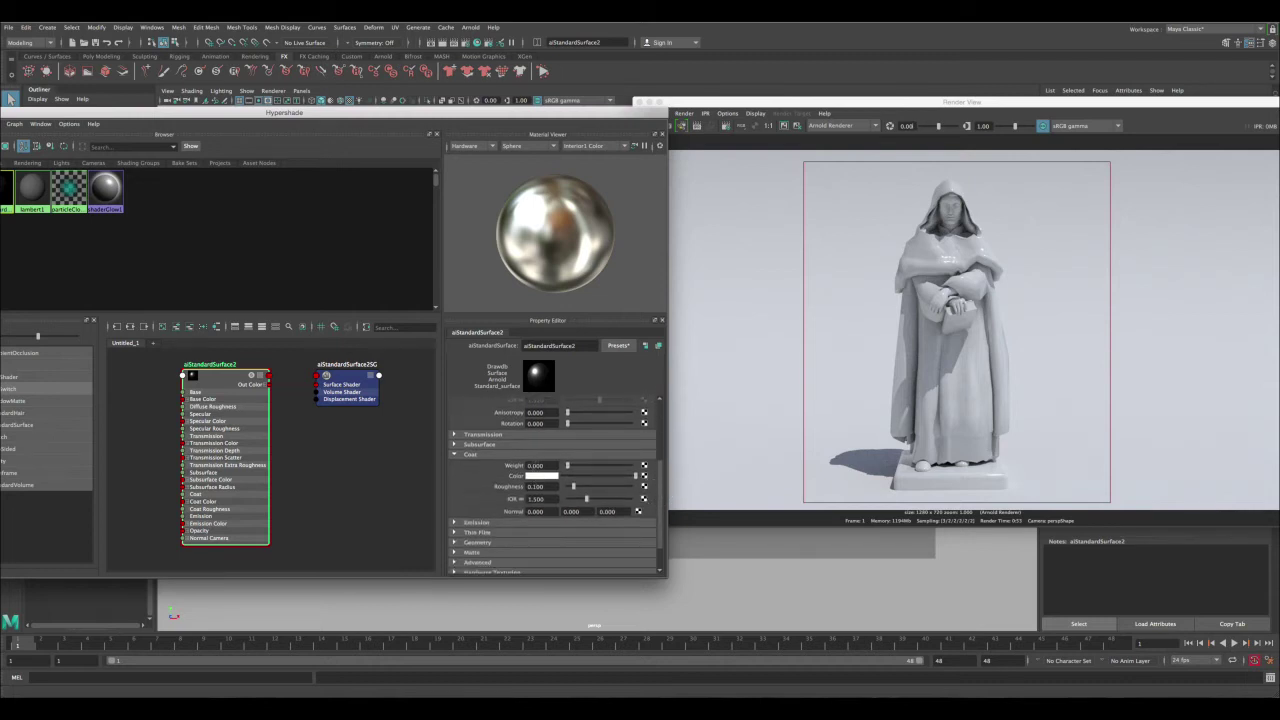
pyautogui.click(535, 476)
pyautogui.scroll(5, 662, 457)
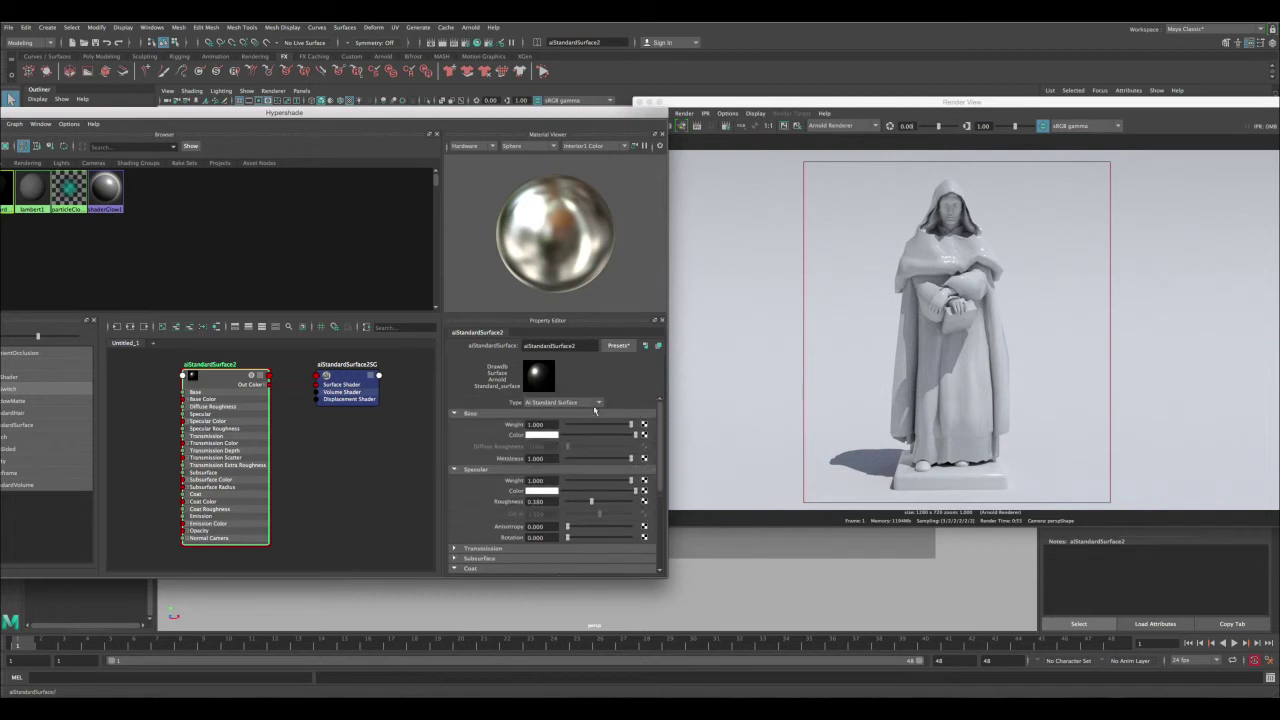
pyautogui.click(553, 434)
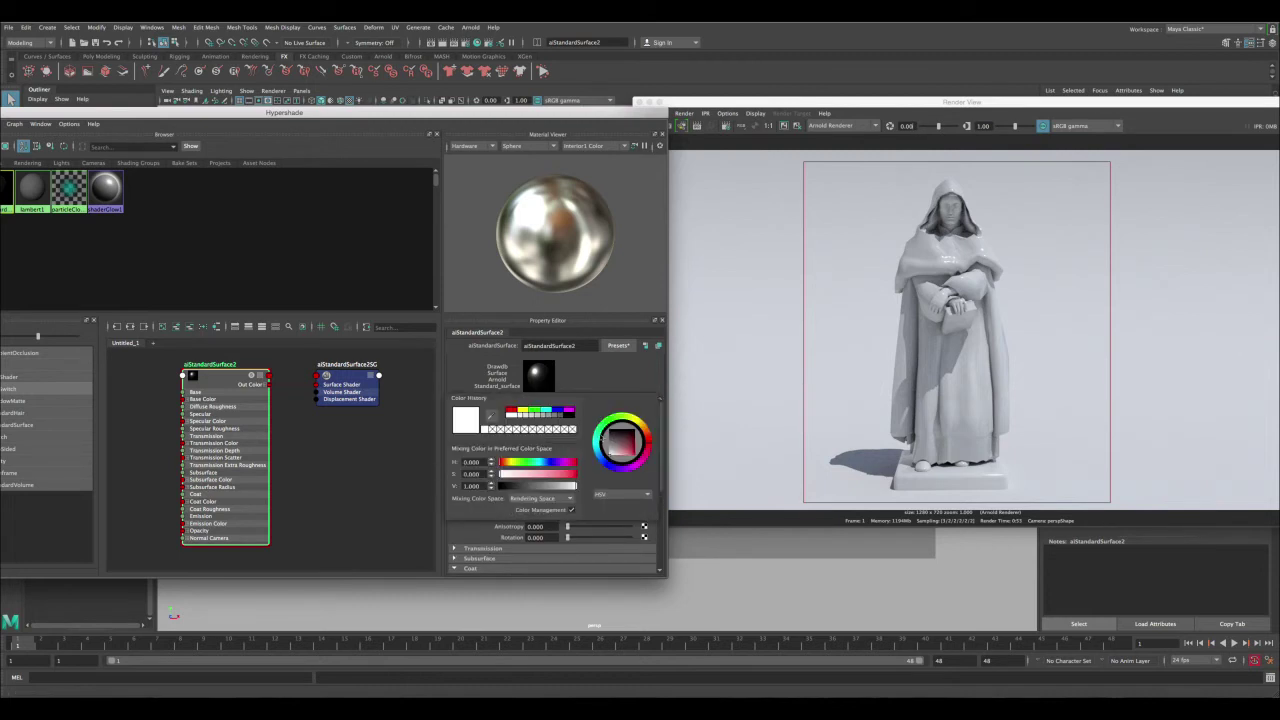
pyautogui.click(642, 428)
pyautogui.click(630, 455)
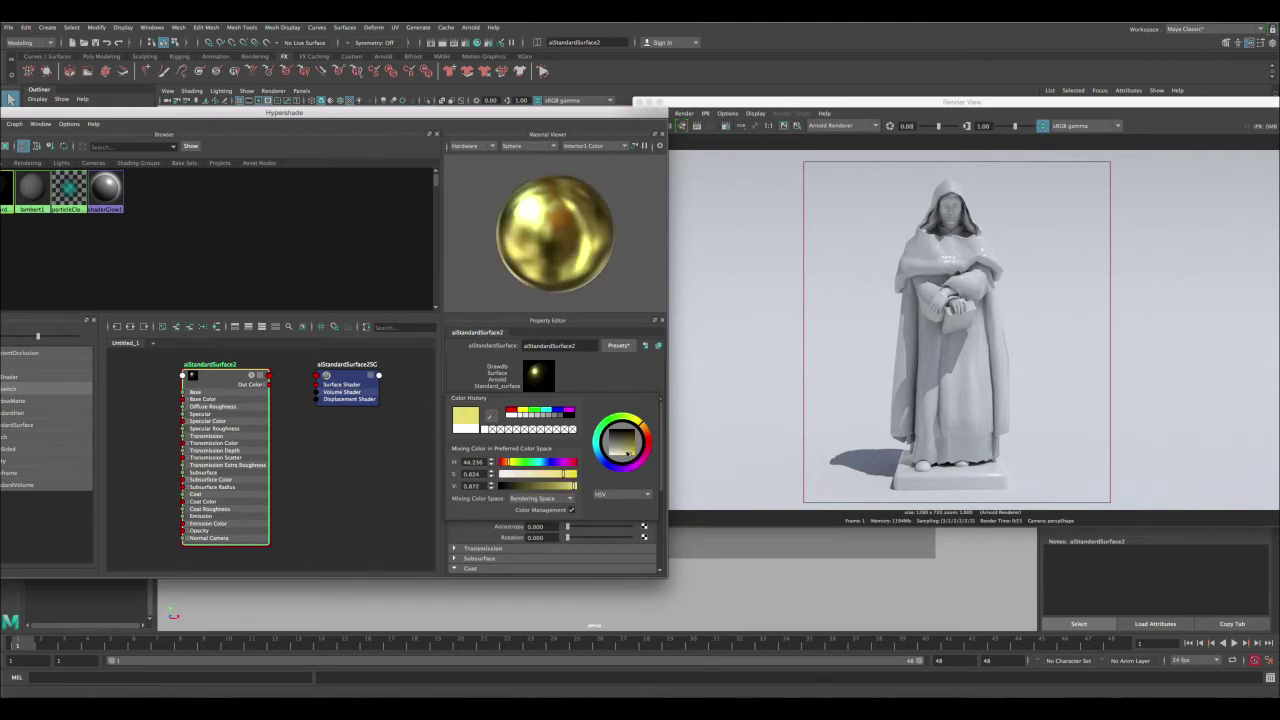
pyautogui.click(629, 454)
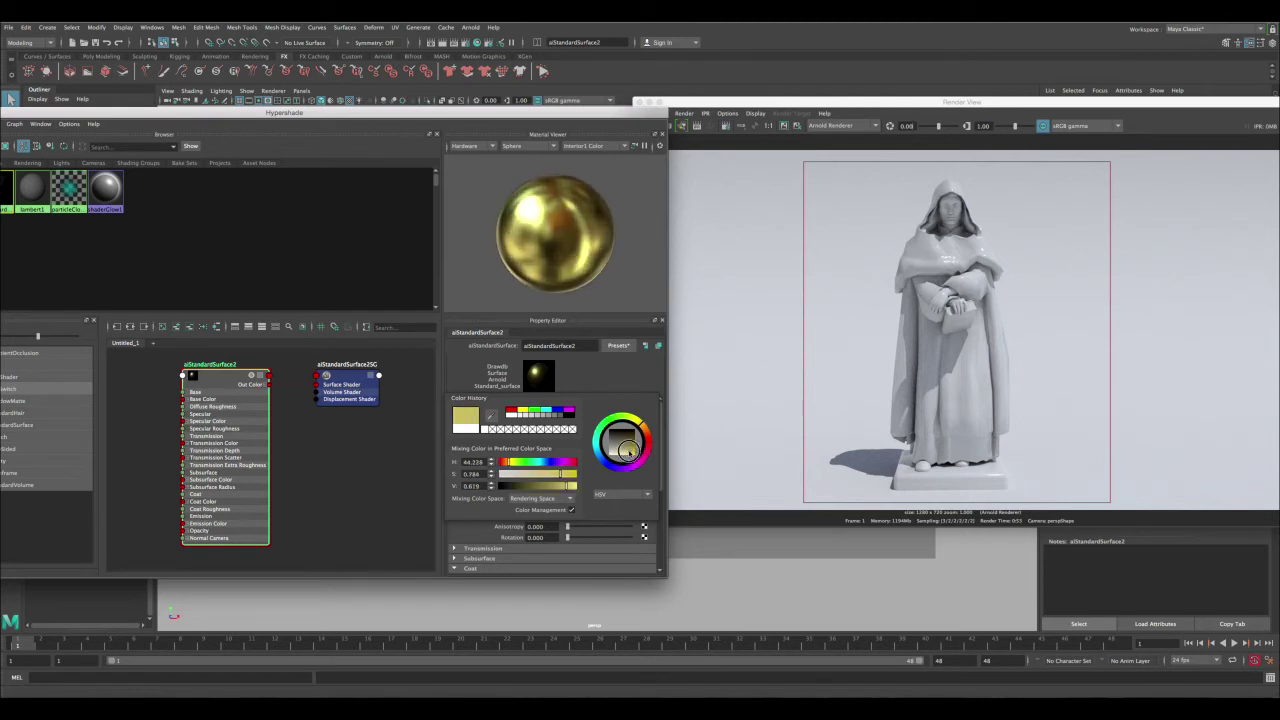
pyautogui.click(629, 452)
pyautogui.moveTo(628, 452); pyautogui.dragTo(624, 450)
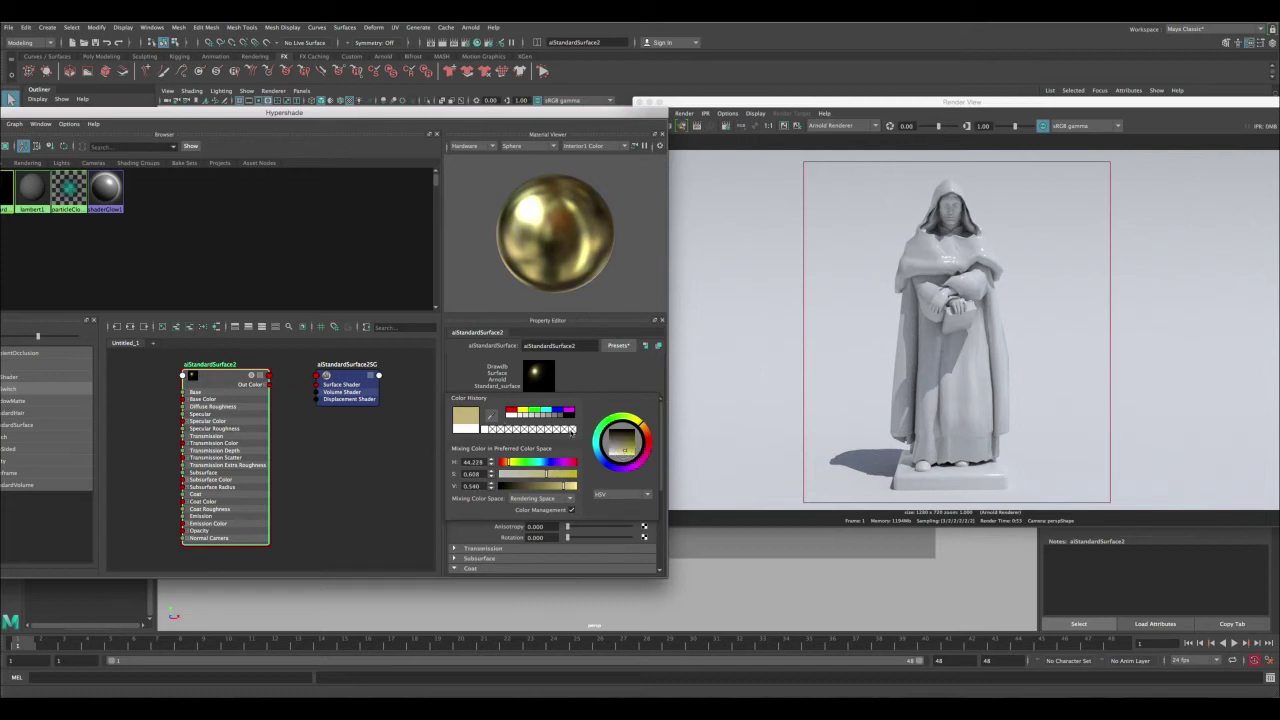
pyautogui.click(642, 421)
pyautogui.moveTo(642, 421); pyautogui.dragTo(628, 451)
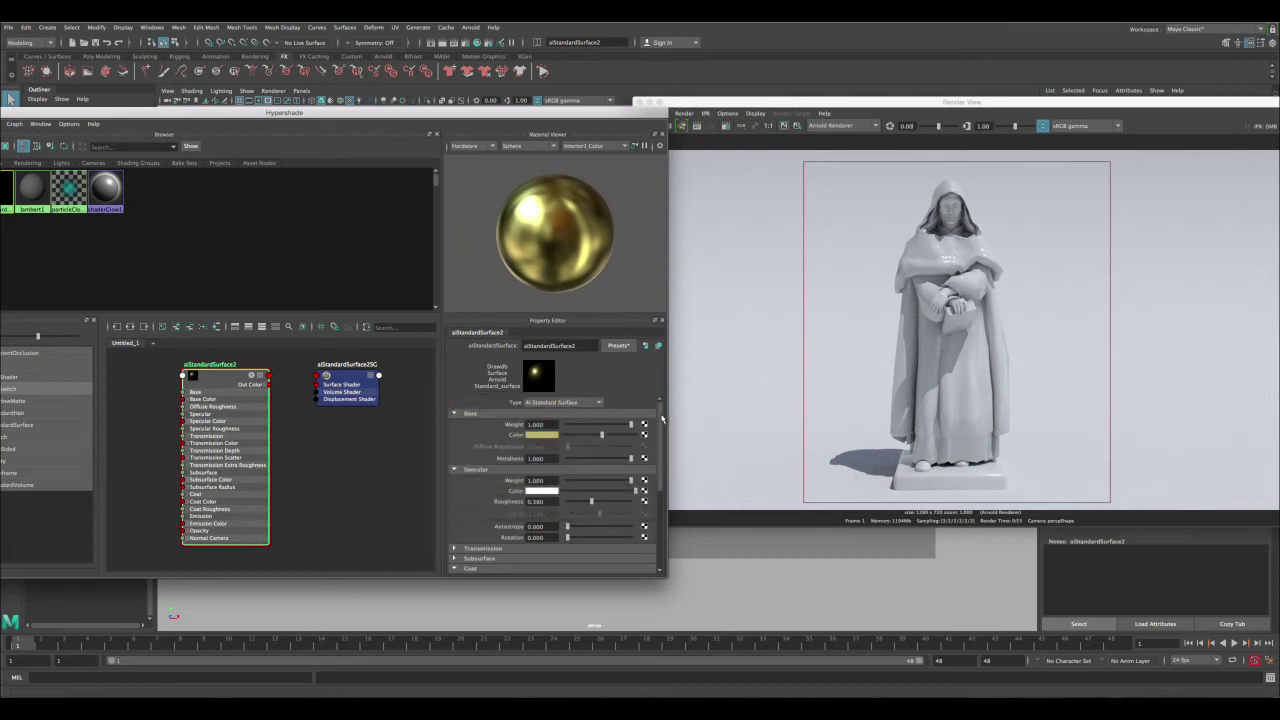
# Step: Move the Hypershade and Render View off the model and light the viewport with all scene lights to preview the gold statue
pyautogui.moveTo(498, 113); pyautogui.dragTo(1144, 261)
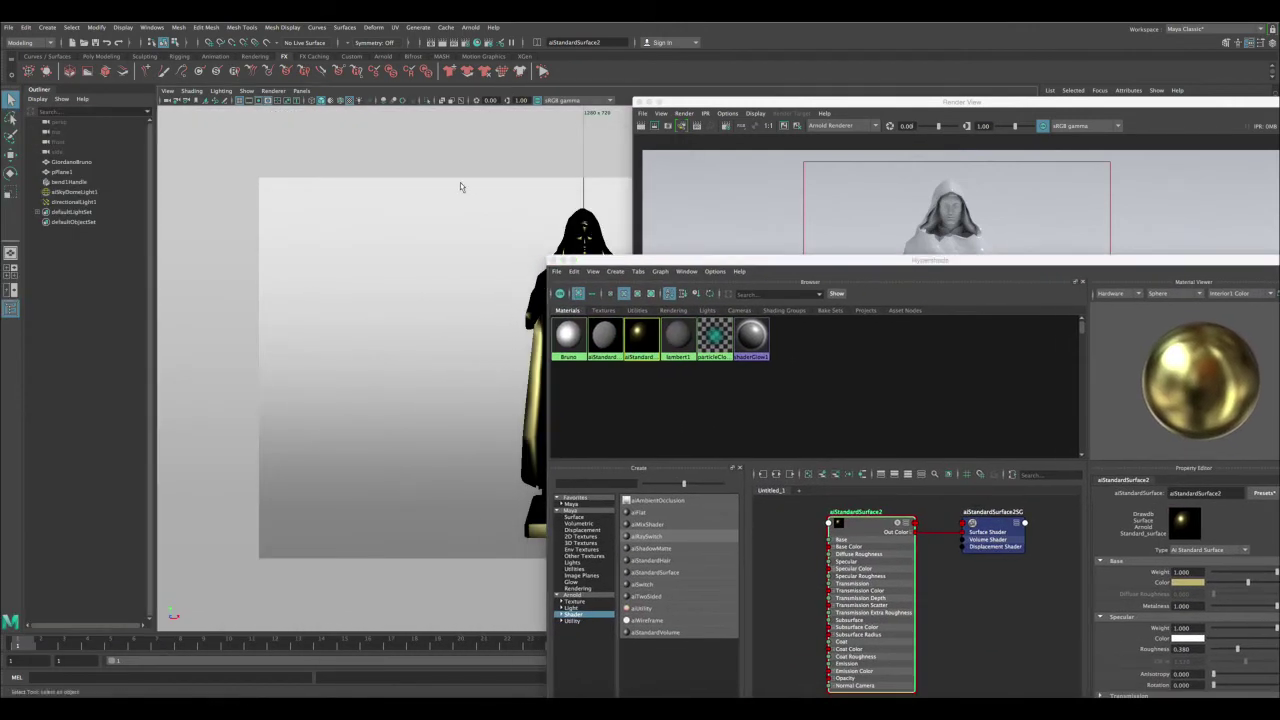
pyautogui.press('7')
pyautogui.moveTo(618, 261); pyautogui.dragTo(802, 249)
pyautogui.moveTo(704, 103); pyautogui.dragTo(781, 102)
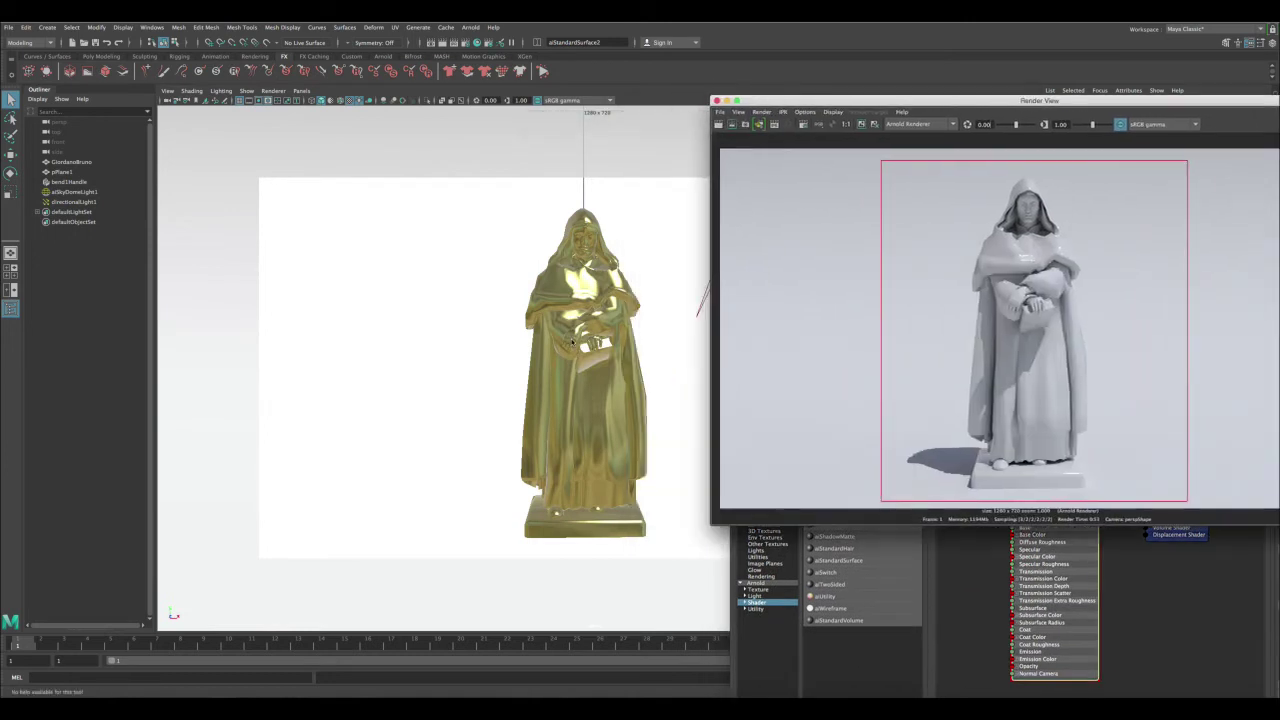
# Step: Arrange the Hypershade and Render View side by side, then render the gold statue's region and compare it with the earlier render
pyautogui.click(1199, 633)
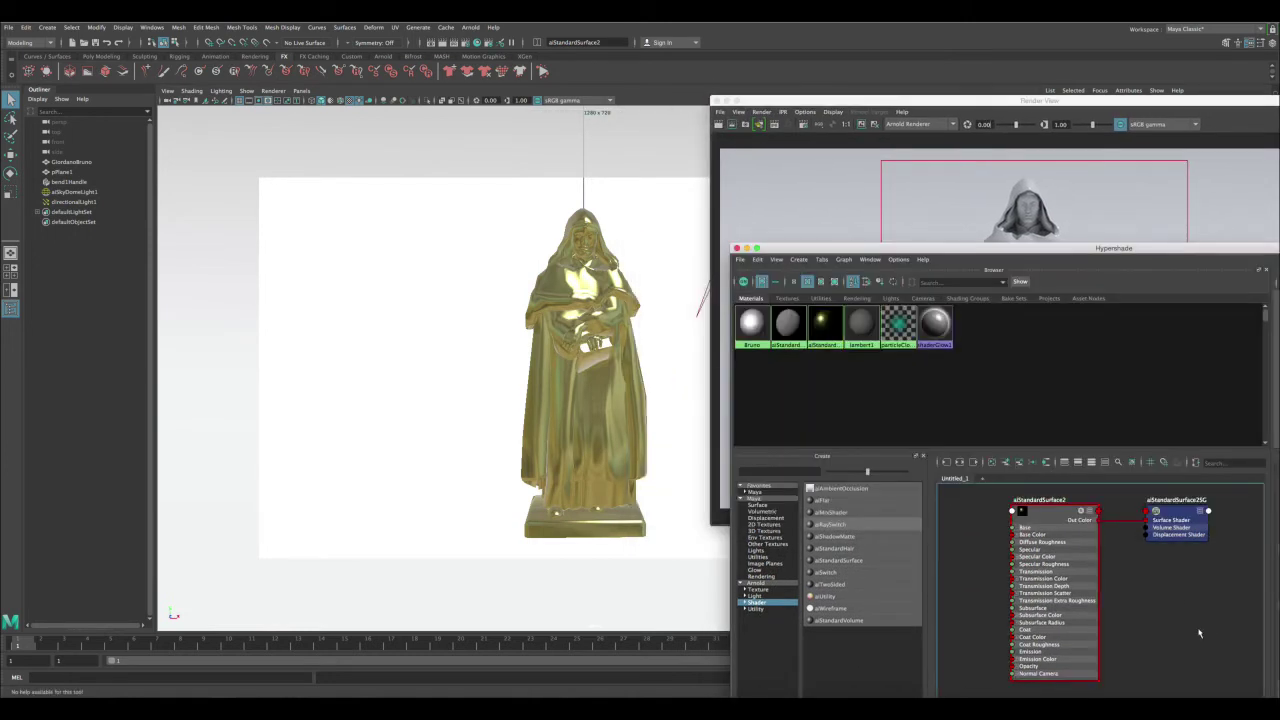
pyautogui.moveTo(813, 245); pyautogui.dragTo(53, 155)
pyautogui.moveTo(830, 100); pyautogui.dragTo(650, 98)
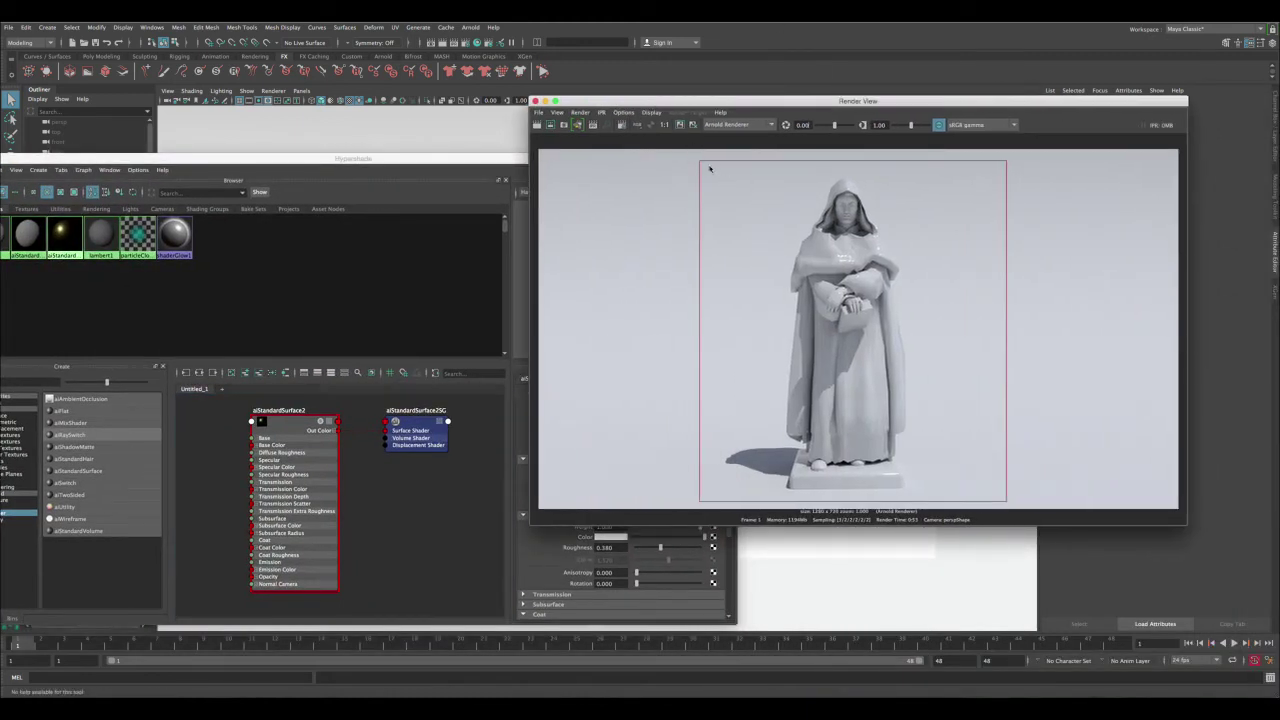
pyautogui.click(551, 126)
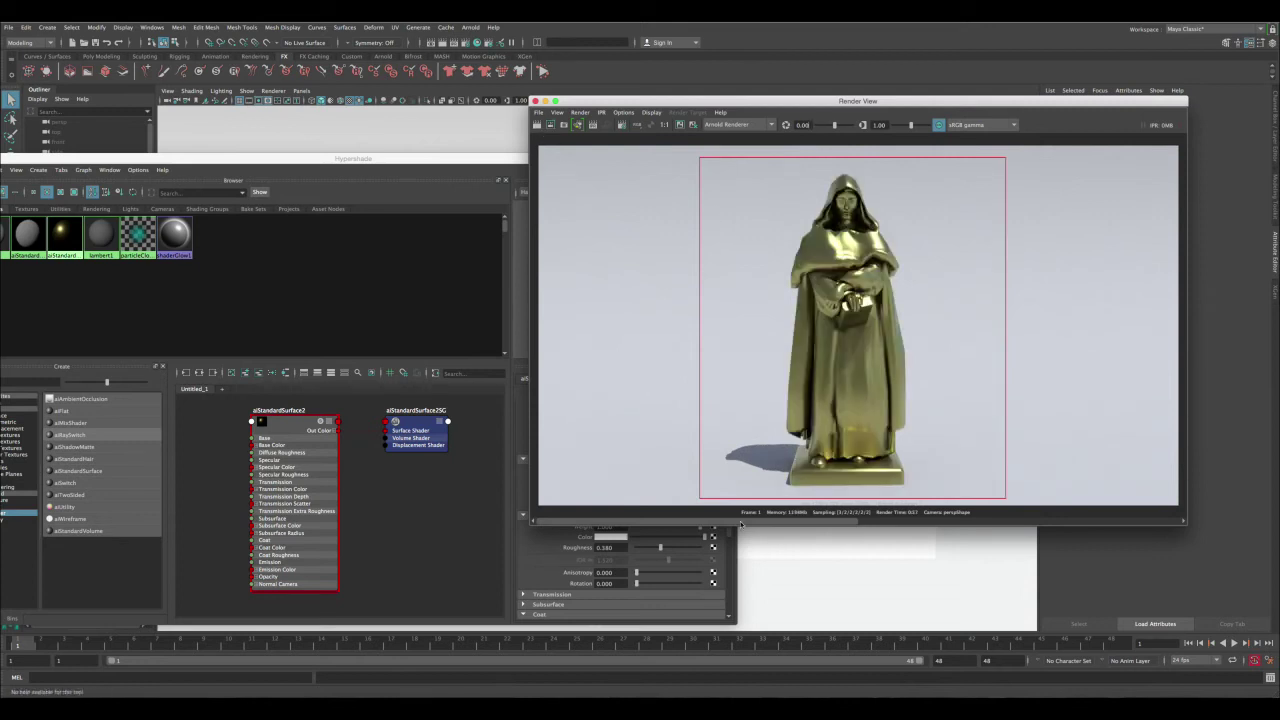
pyautogui.moveTo(821, 521)
pyautogui.mouseDown()
pyautogui.moveTo(1075, 521)
pyautogui.moveTo(804, 521)
pyautogui.mouseUp()
pyautogui.moveTo(829, 521); pyautogui.dragTo(930, 523)
# Step: Set the coat weight to about 0.3 and give the coat the same gold as the base color from the color history
pyautogui.moveTo(511, 170); pyautogui.dragTo(480, 166)
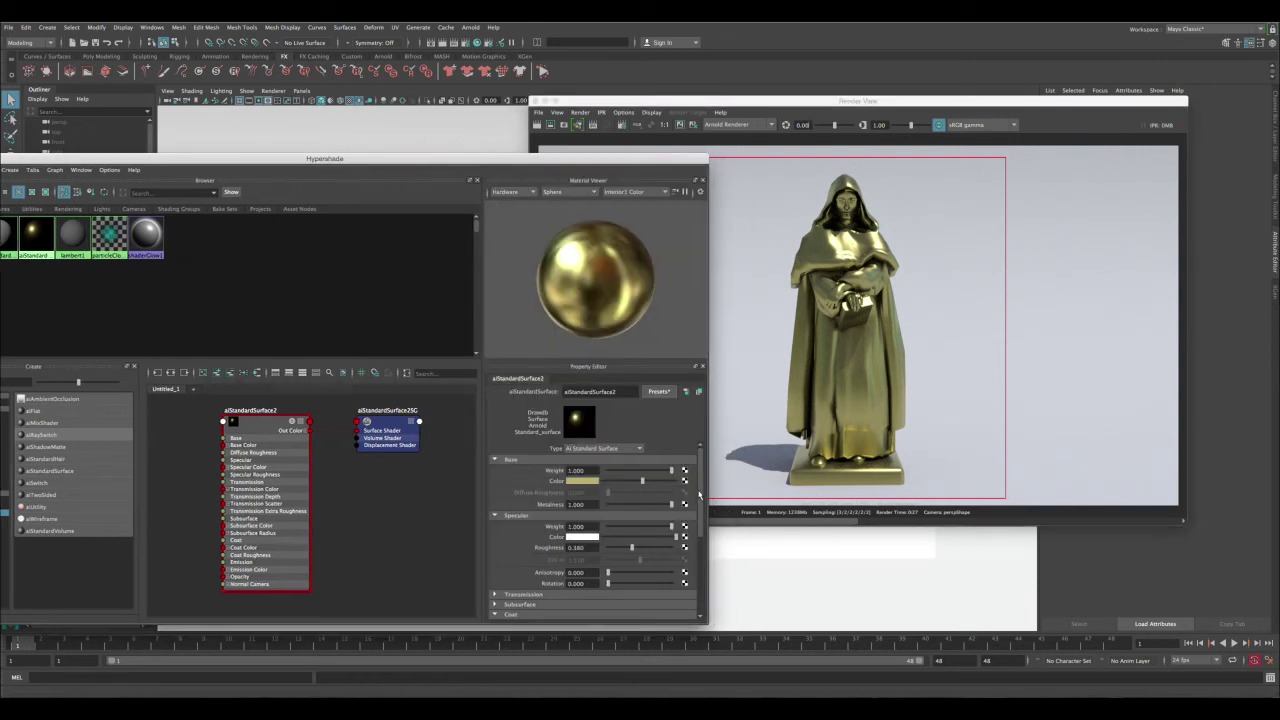
pyautogui.scroll(-2, 699, 494)
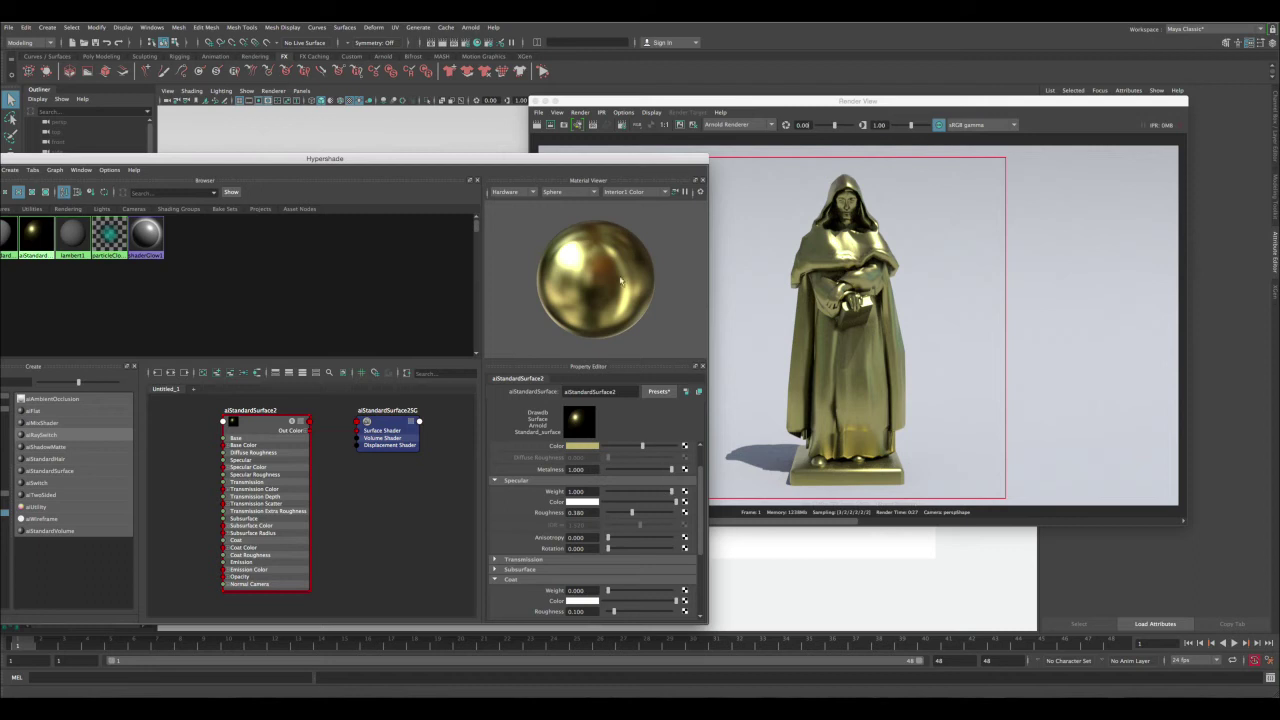
pyautogui.moveTo(699, 470); pyautogui.dragTo(702, 501)
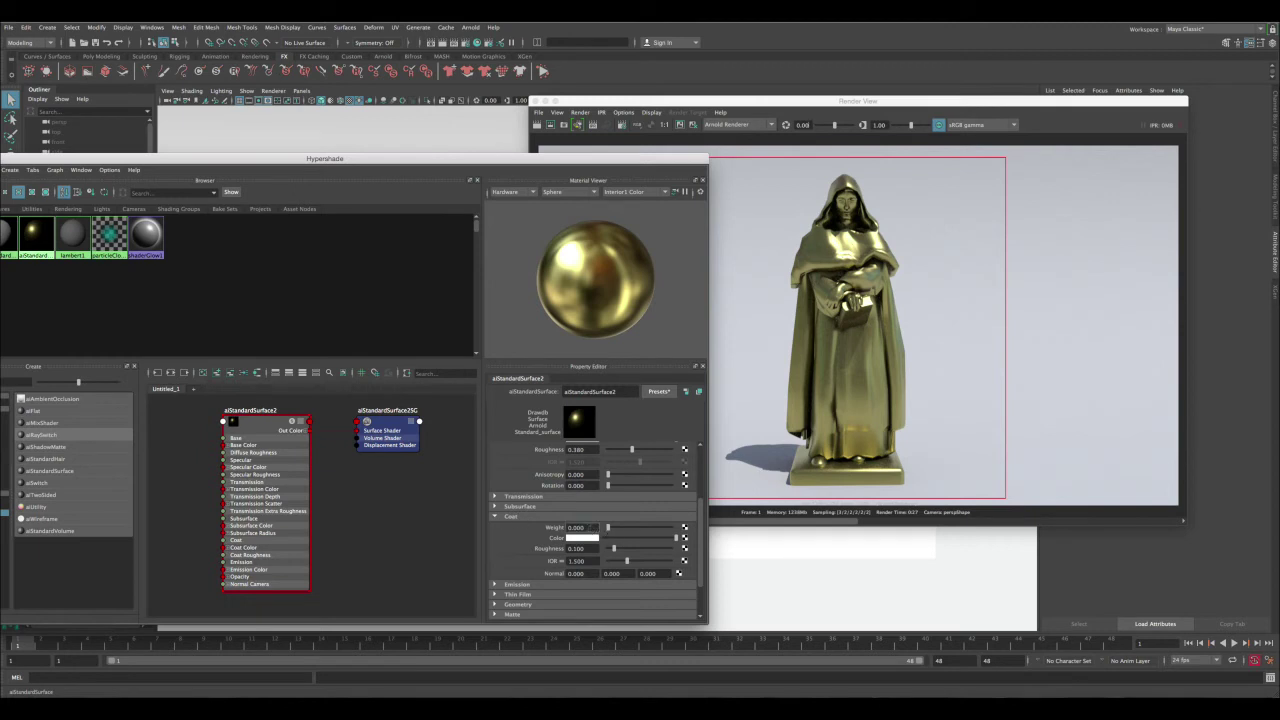
pyautogui.moveTo(607, 527); pyautogui.dragTo(627, 529)
pyautogui.click(584, 538)
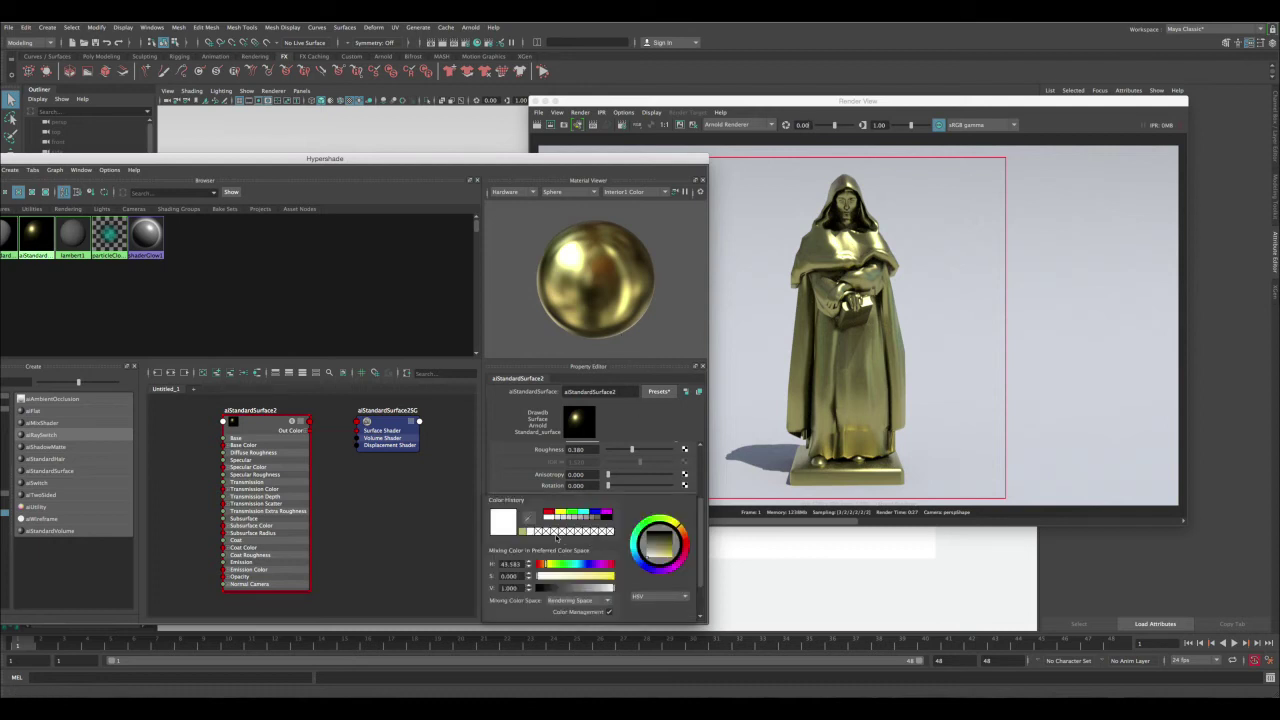
pyautogui.click(523, 531)
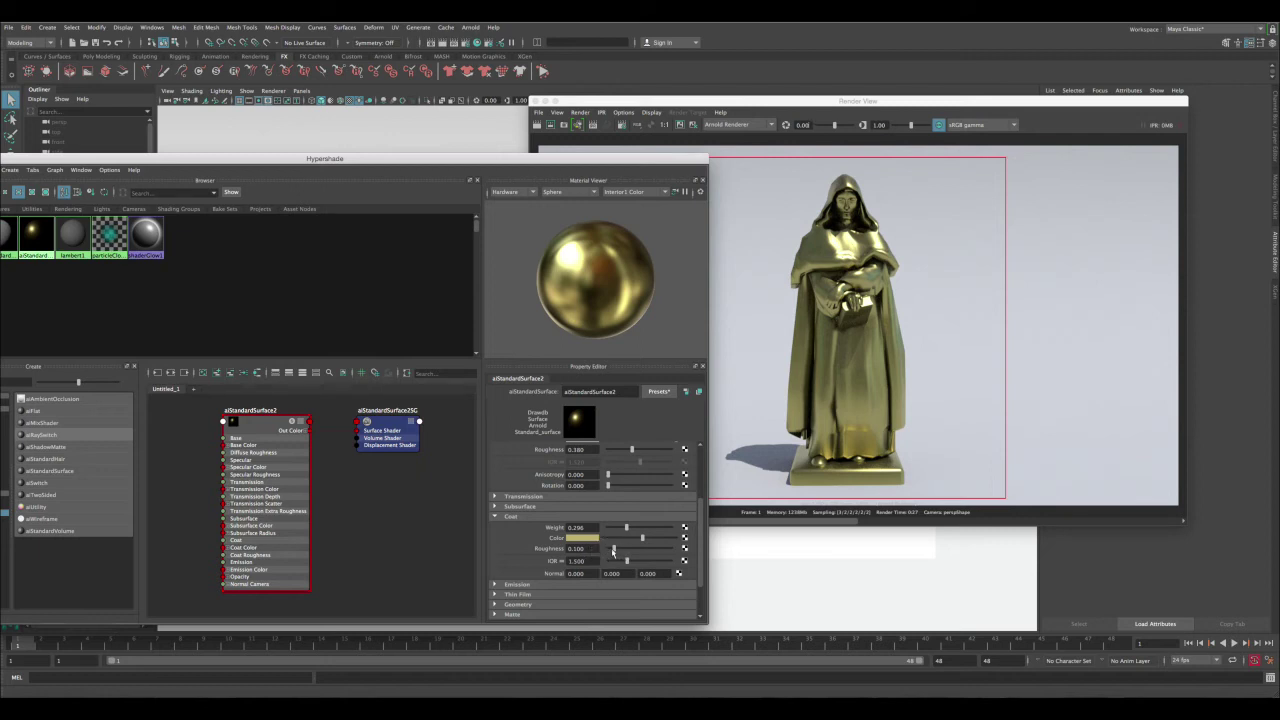
# Step: Set the coat roughness to 0 and the coat IOR to 3
pyautogui.moveTo(613, 551); pyautogui.dragTo(570, 551)
pyautogui.click(578, 561)
pyautogui.moveTo(578, 561); pyautogui.dragTo(558, 566)
pyautogui.write('1')
pyautogui.press('Return')
# Step: Render the statue region with the new coat settings and compare it with the previous stored render
pyautogui.click(800, 103)
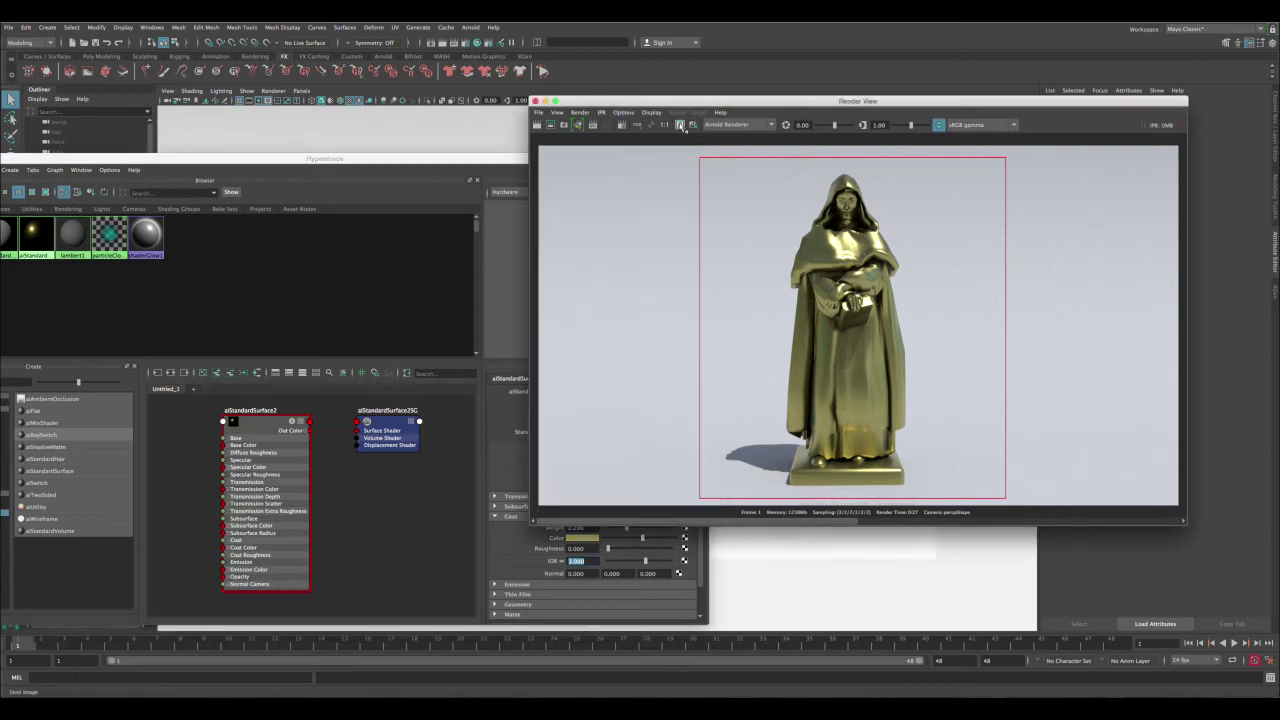
pyautogui.click(550, 125)
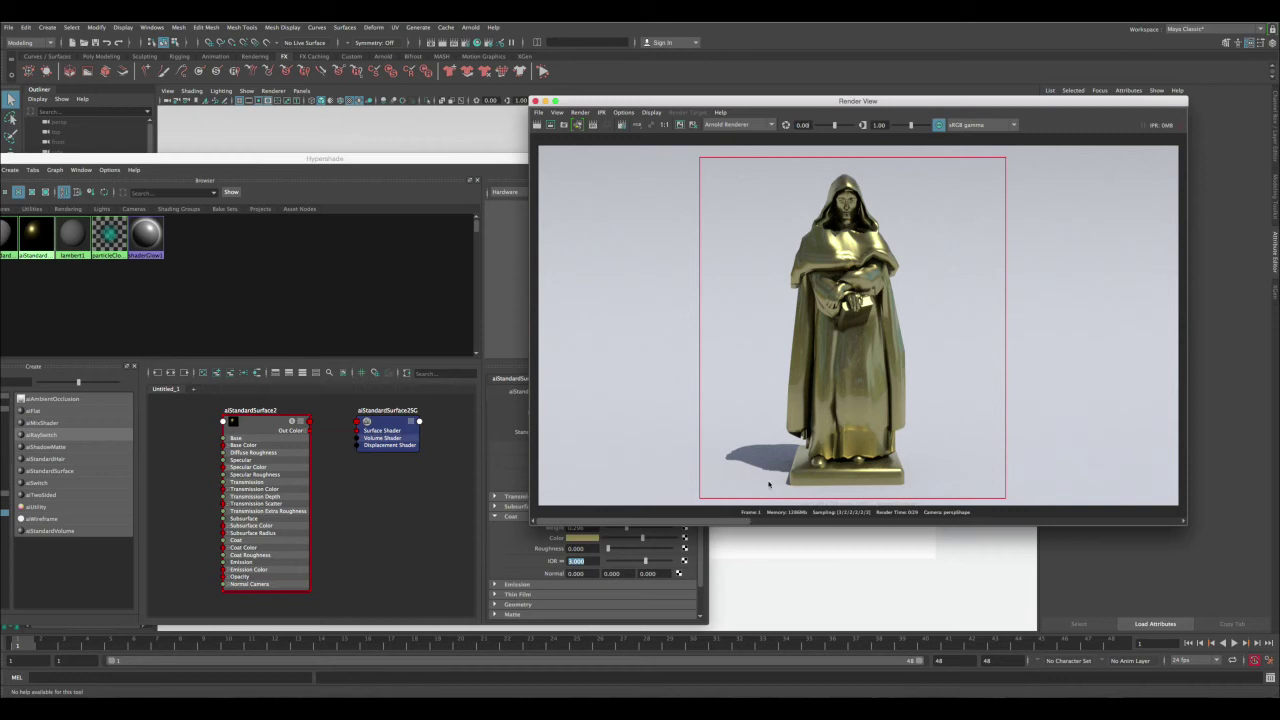
pyautogui.moveTo(733, 523); pyautogui.dragTo(685, 522)
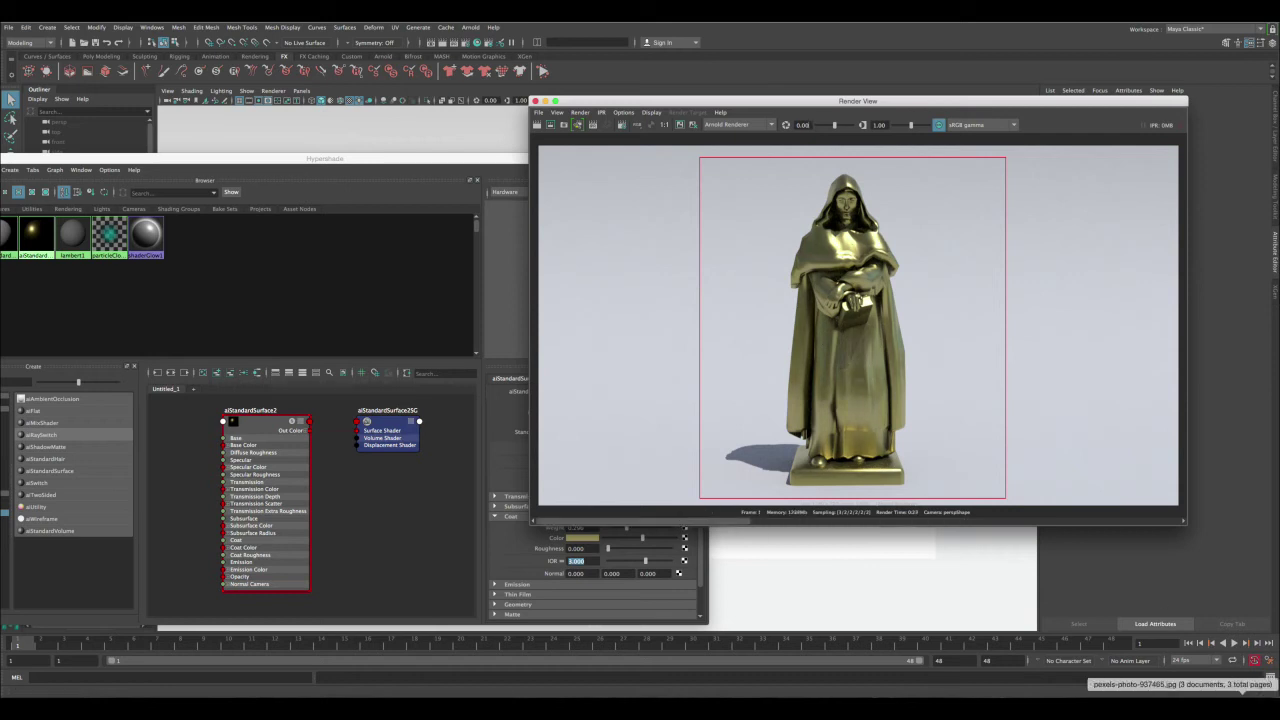
# Step: Compare the rendered statue with the gold Buddha reference photo placed beside it, and minimize the photo
pyautogui.click(1183, 697)
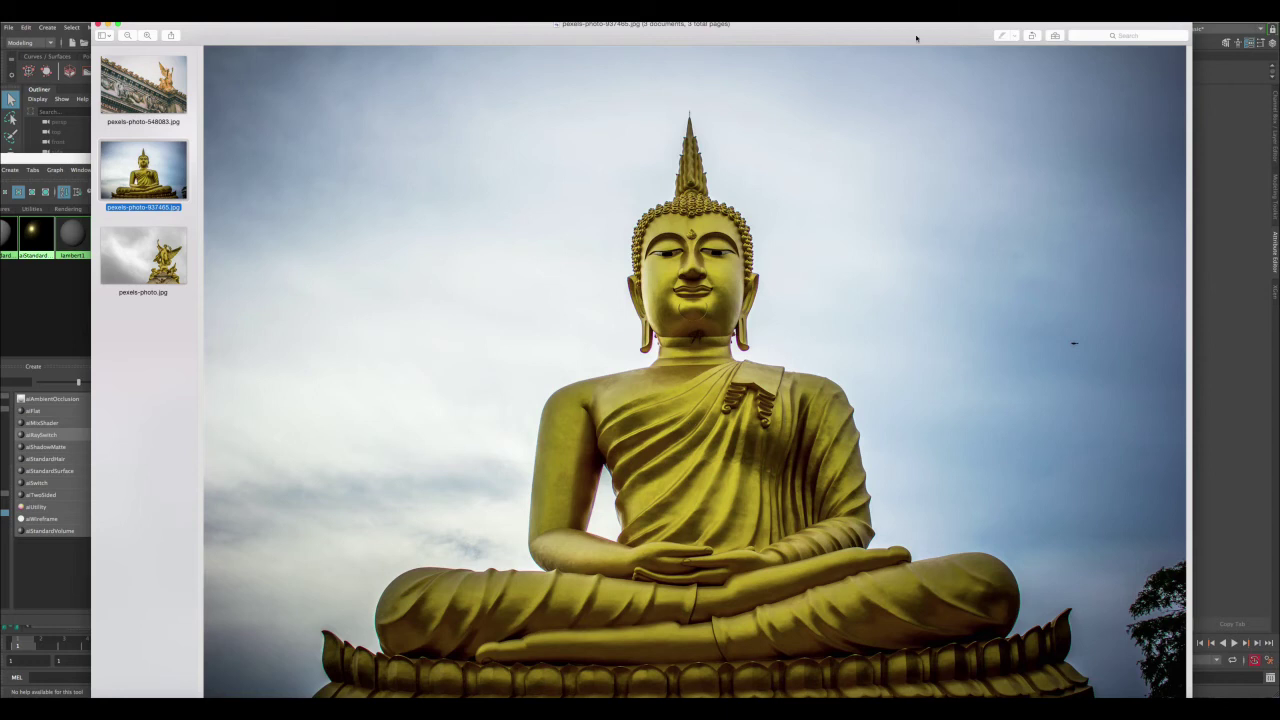
pyautogui.moveTo(916, 38); pyautogui.dragTo(566, 36)
pyautogui.moveTo(956, 104); pyautogui.dragTo(1031, 105)
pyautogui.click(590, 99)
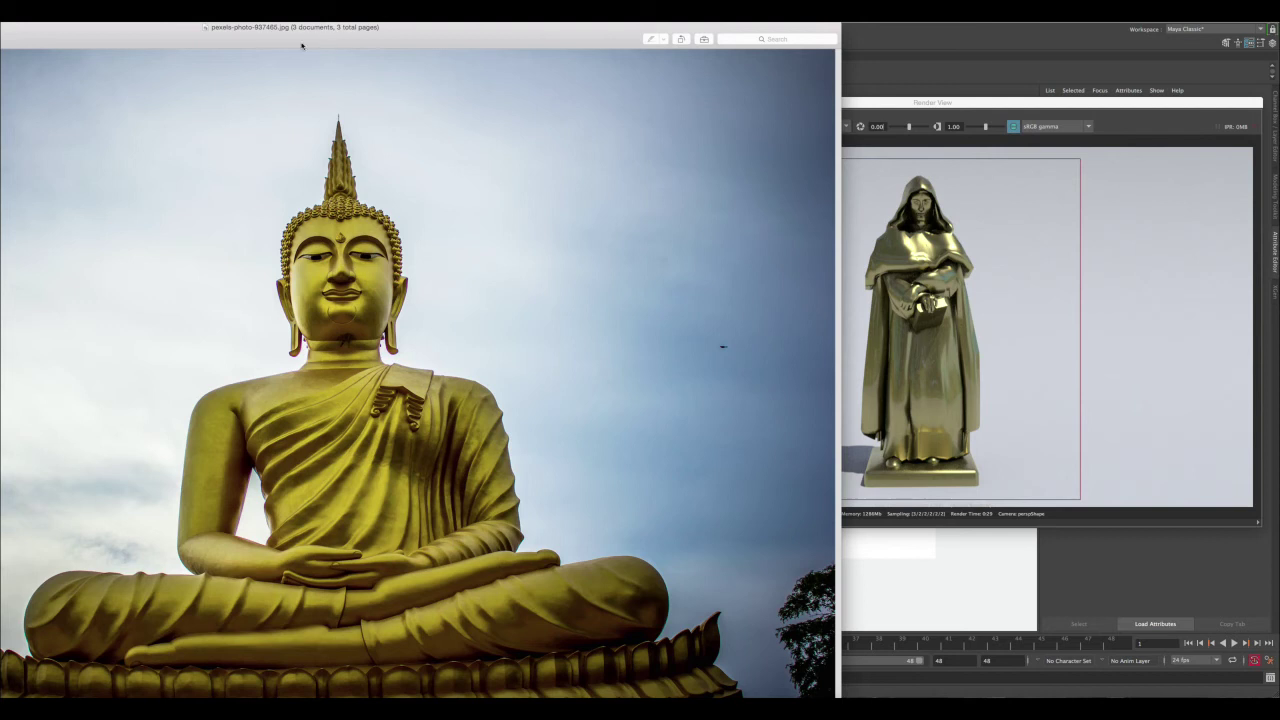
pyautogui.moveTo(301, 45); pyautogui.dragTo(653, 74)
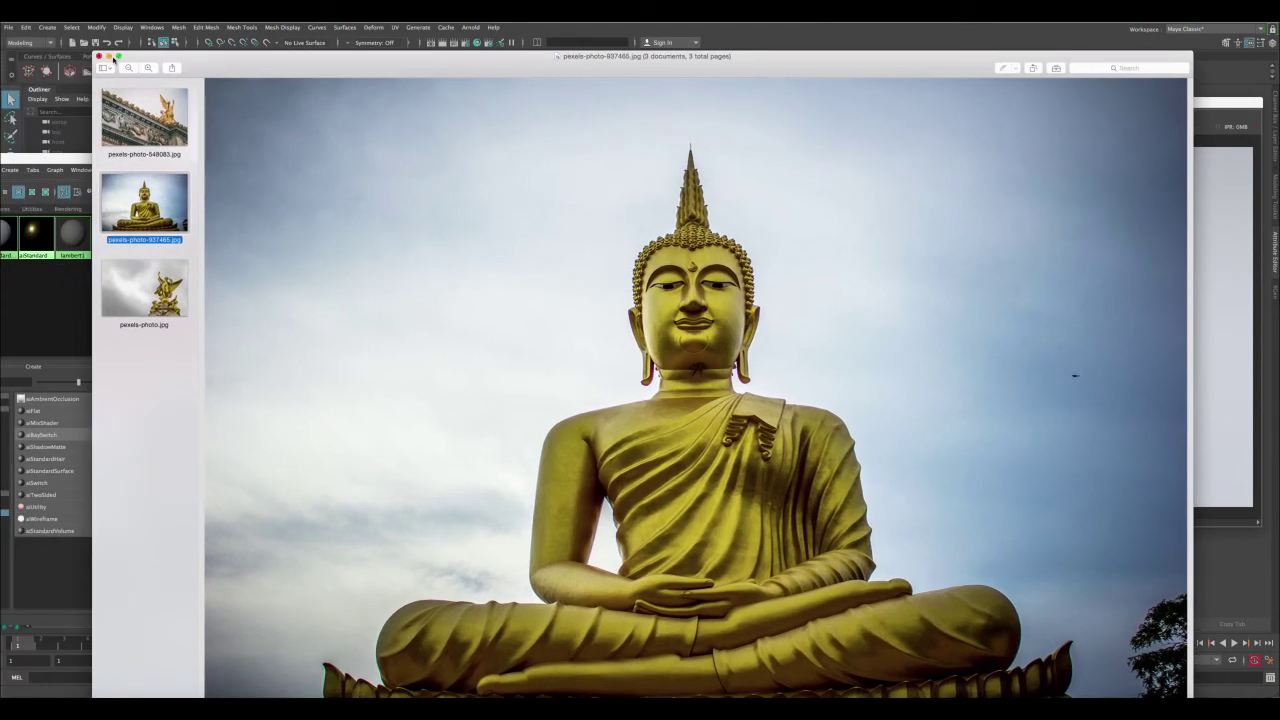
pyautogui.click(108, 56)
# Step: Reduce the material's coat weight to about 0.07
pyautogui.moveTo(670, 164); pyautogui.dragTo(674, 149)
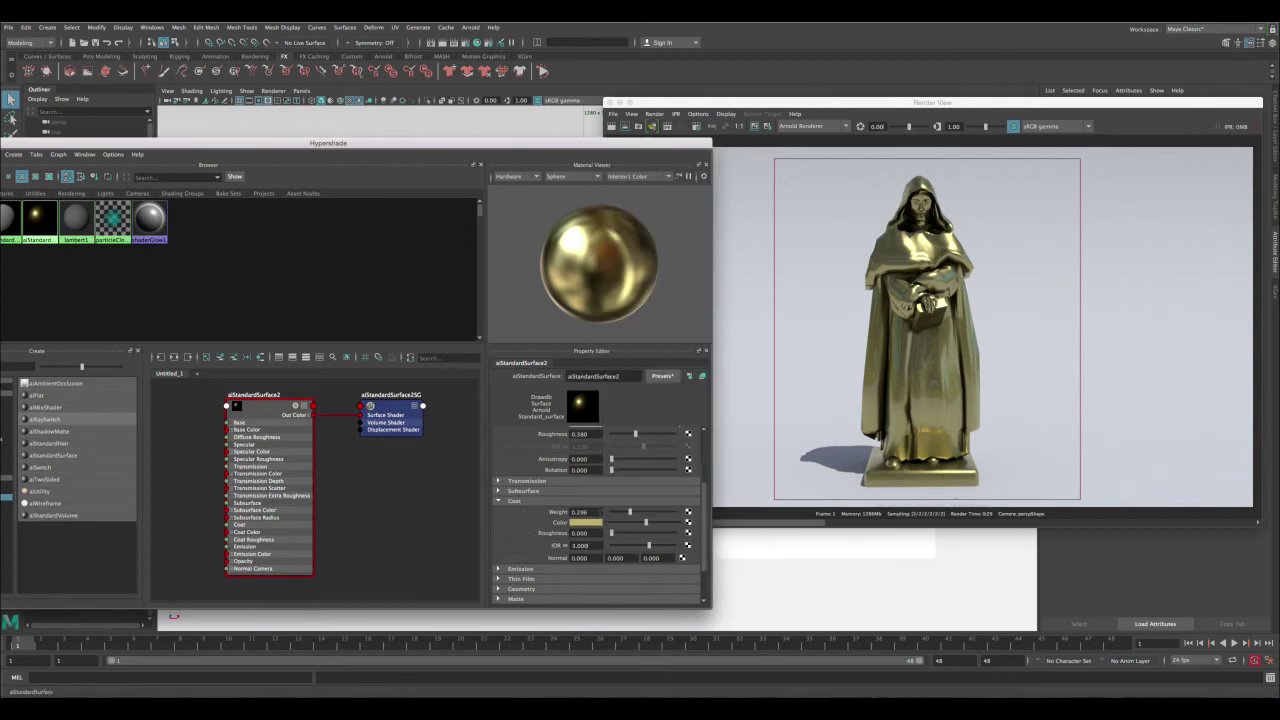
pyautogui.doubleClick(580, 512)
pyautogui.click(616, 512)
pyautogui.doubleClick(590, 511)
pyautogui.click(593, 512)
# Step: Render the statue with the weaker coat and remove an older stored render from the Render View
pyautogui.click(840, 102)
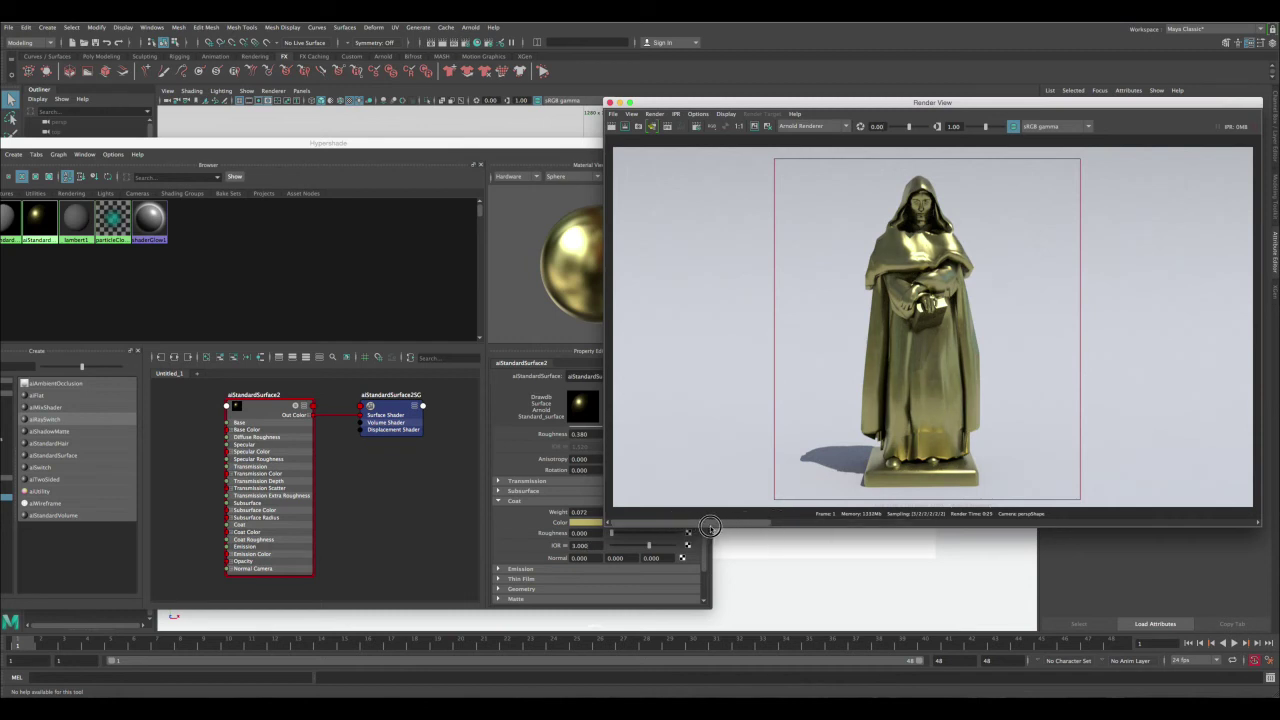
pyautogui.click(785, 522)
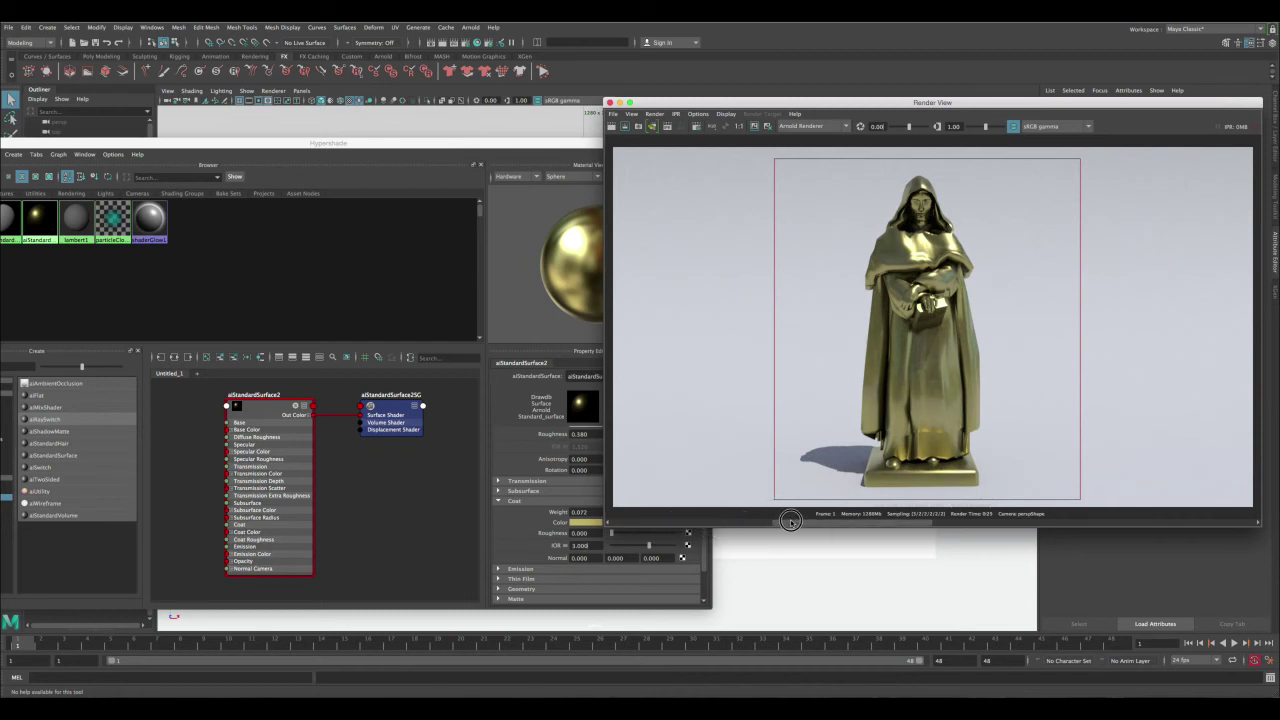
pyautogui.click(767, 129)
# Step: Compare the remaining stored renders of the statue and review the material's base, specular and coat attributes
pyautogui.moveTo(812, 523); pyautogui.dragTo(913, 521)
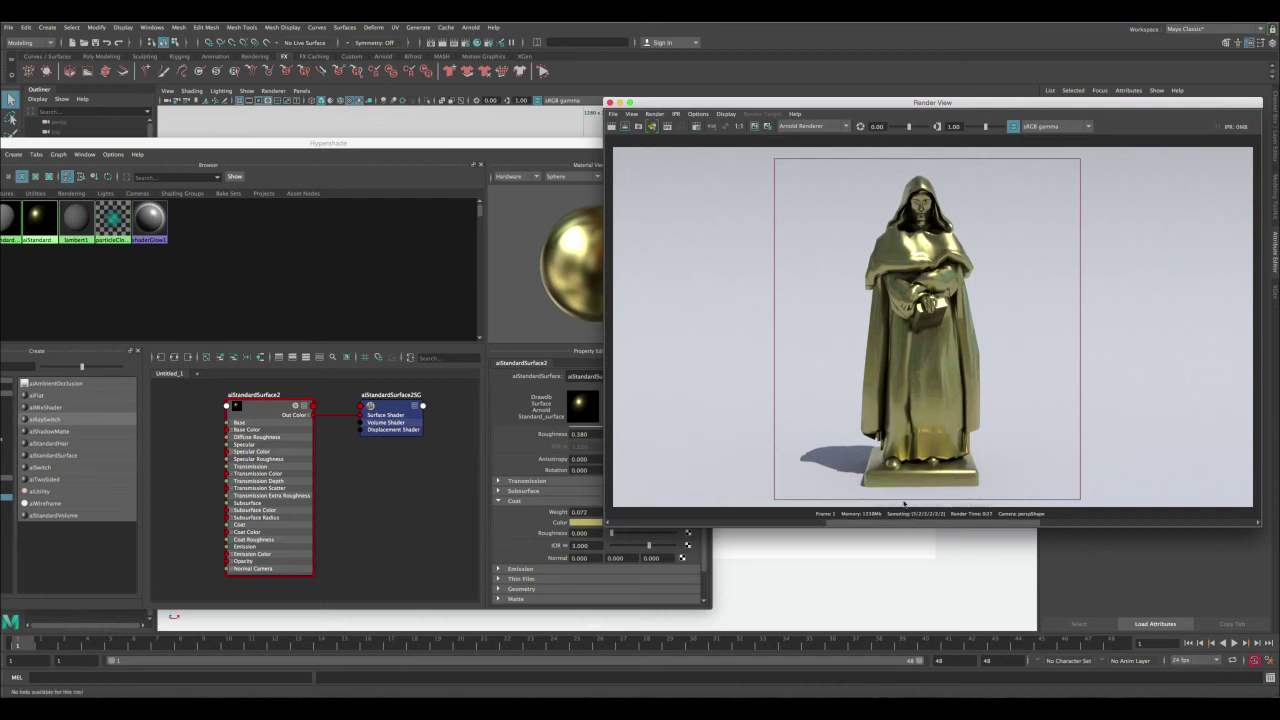
pyautogui.moveTo(901, 522); pyautogui.dragTo(704, 521)
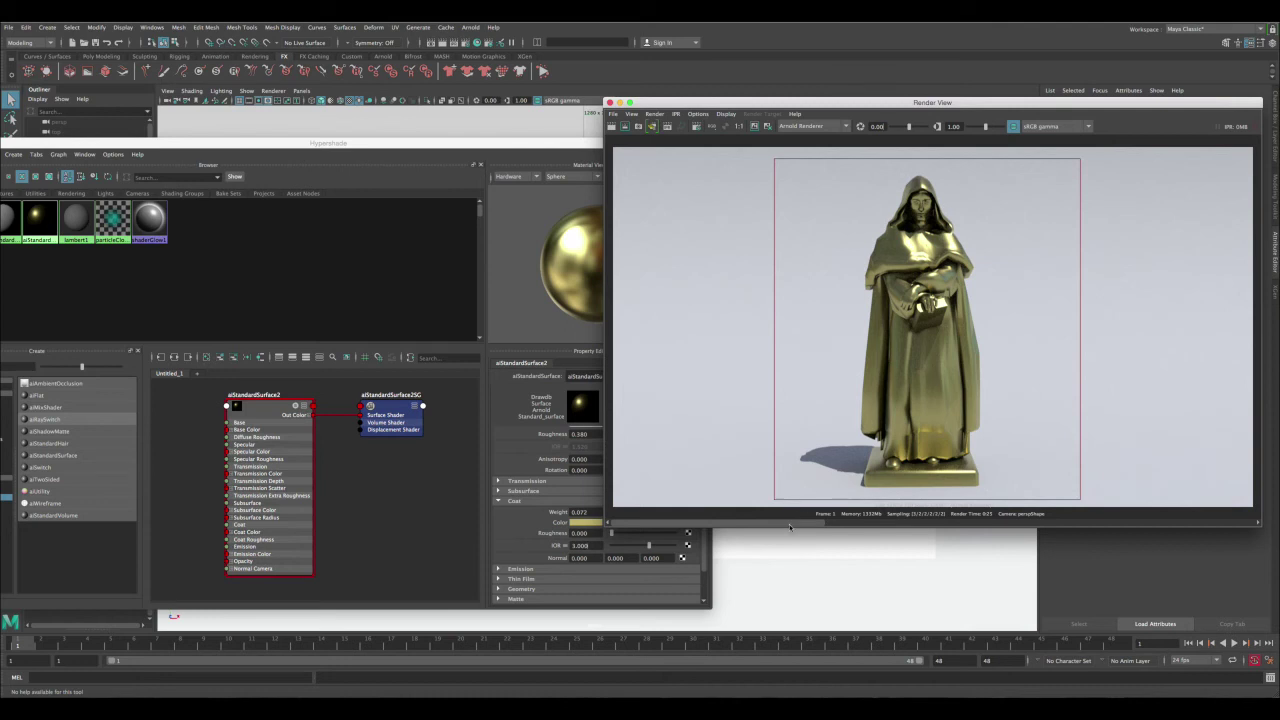
pyautogui.moveTo(793, 522); pyautogui.dragTo(760, 523)
pyautogui.moveTo(780, 524)
pyautogui.mouseDown()
pyautogui.moveTo(908, 523)
pyautogui.moveTo(766, 523)
pyautogui.moveTo(920, 523)
pyautogui.moveTo(743, 523)
pyautogui.moveTo(923, 524)
pyautogui.moveTo(773, 524)
pyautogui.mouseUp()
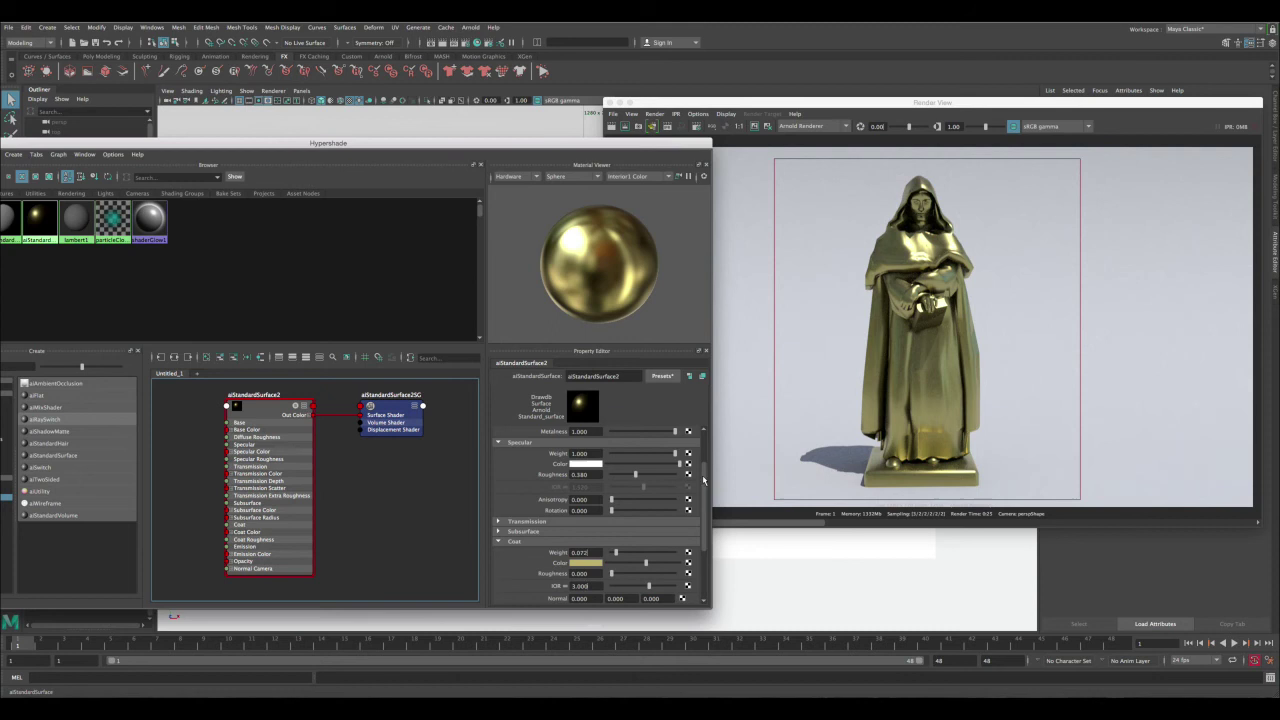
pyautogui.scroll(2, 703, 480)
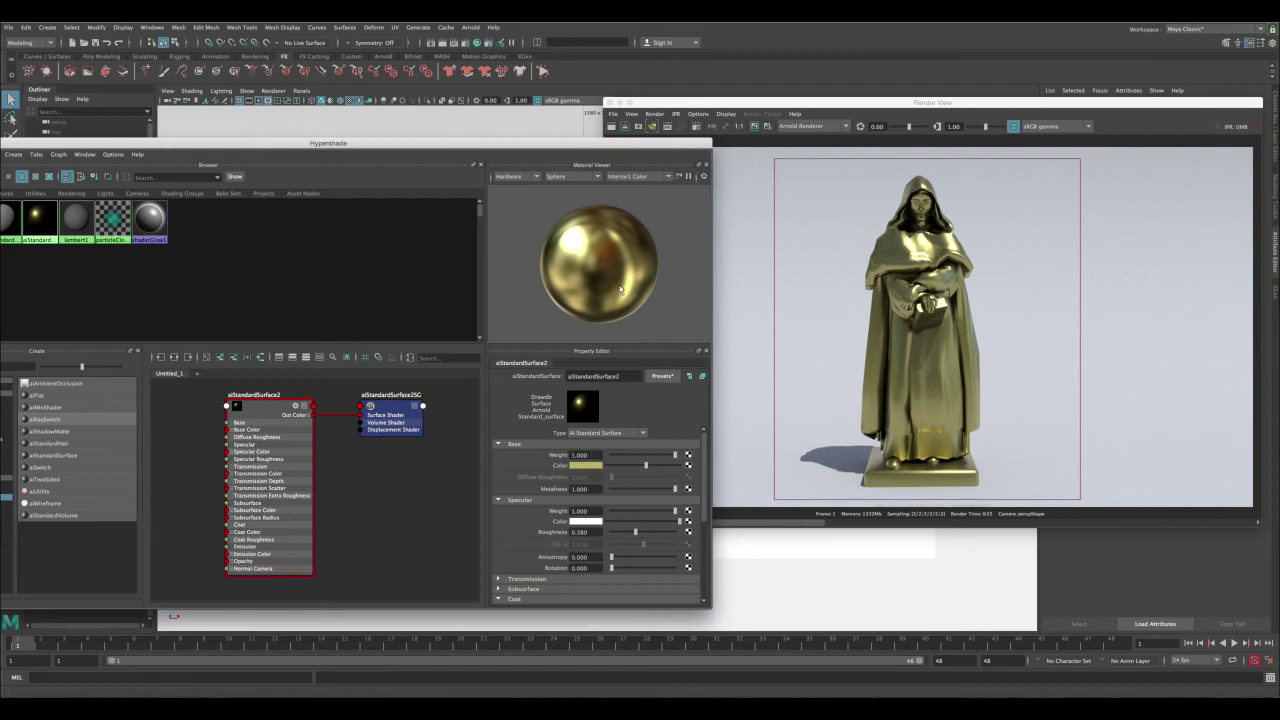
pyautogui.scroll(-2, 704, 443)
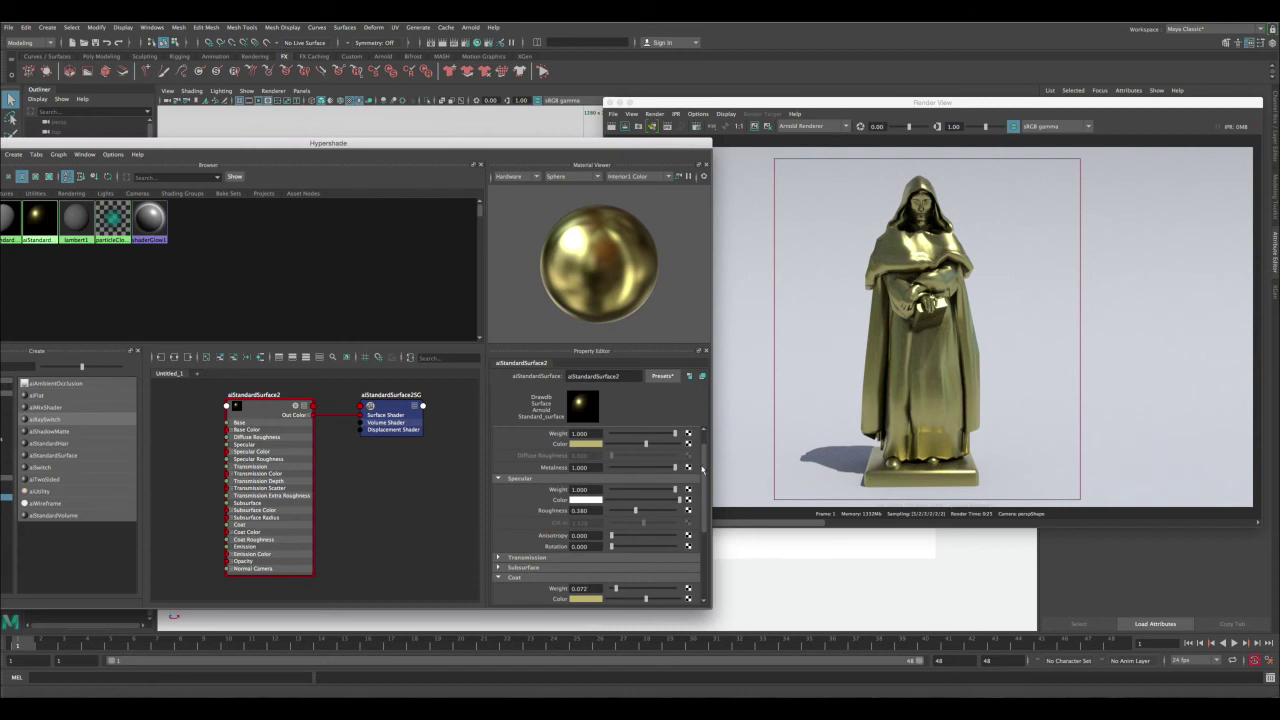
pyautogui.scroll(-3, 705, 466)
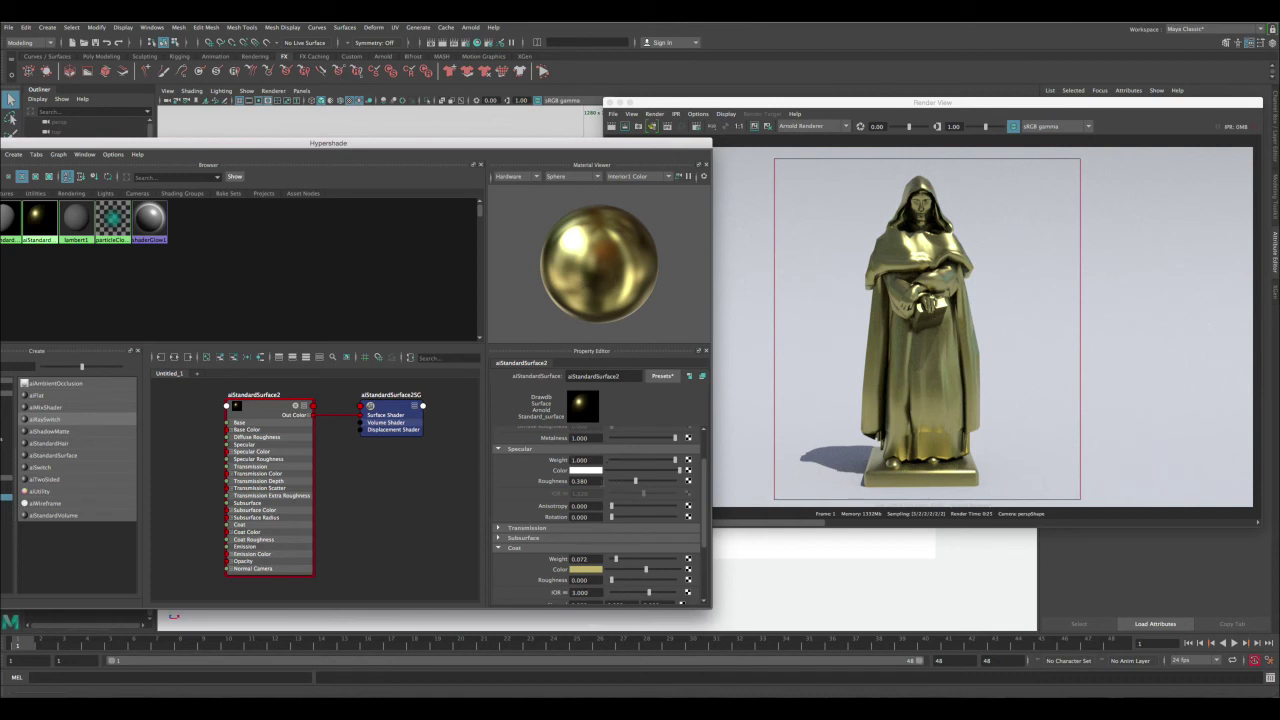
# Step: Try lowering the gold material's specular roughness to 0 and undo the change
pyautogui.doubleClick(602, 481)
pyautogui.moveTo(646, 485); pyautogui.dragTo(609, 484)
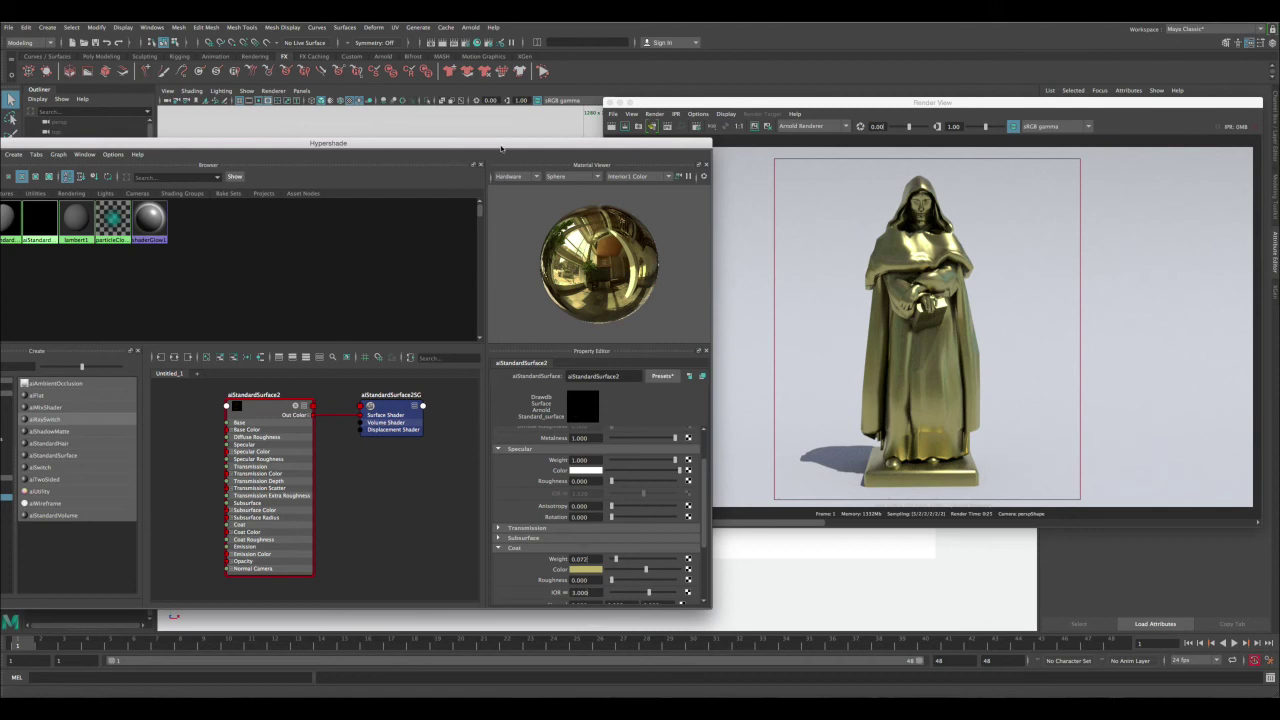
pyautogui.moveTo(501, 148); pyautogui.dragTo(503, 147)
pyautogui.hotkey('ctrl', 'z')
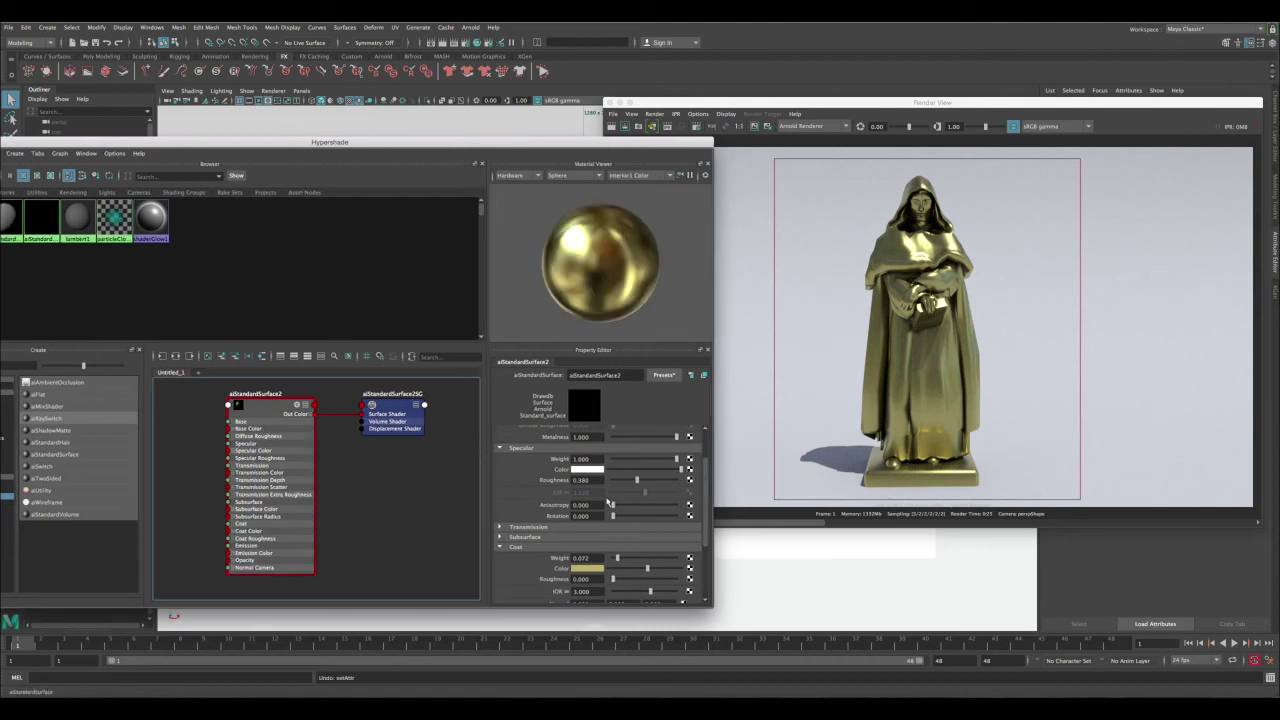
# Step: Review the material's specular roughness, coat weight and coat IOR, and return to the base attributes
pyautogui.click(597, 480)
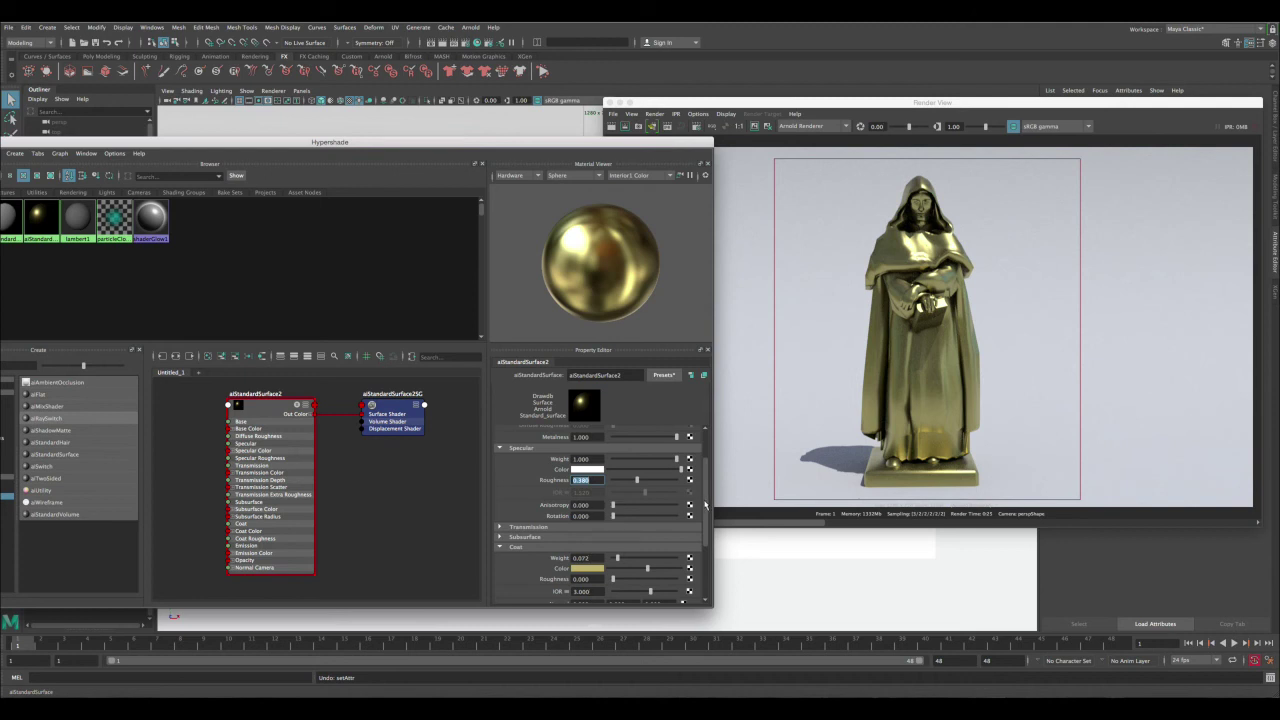
pyautogui.moveTo(703, 501); pyautogui.dragTo(703, 543)
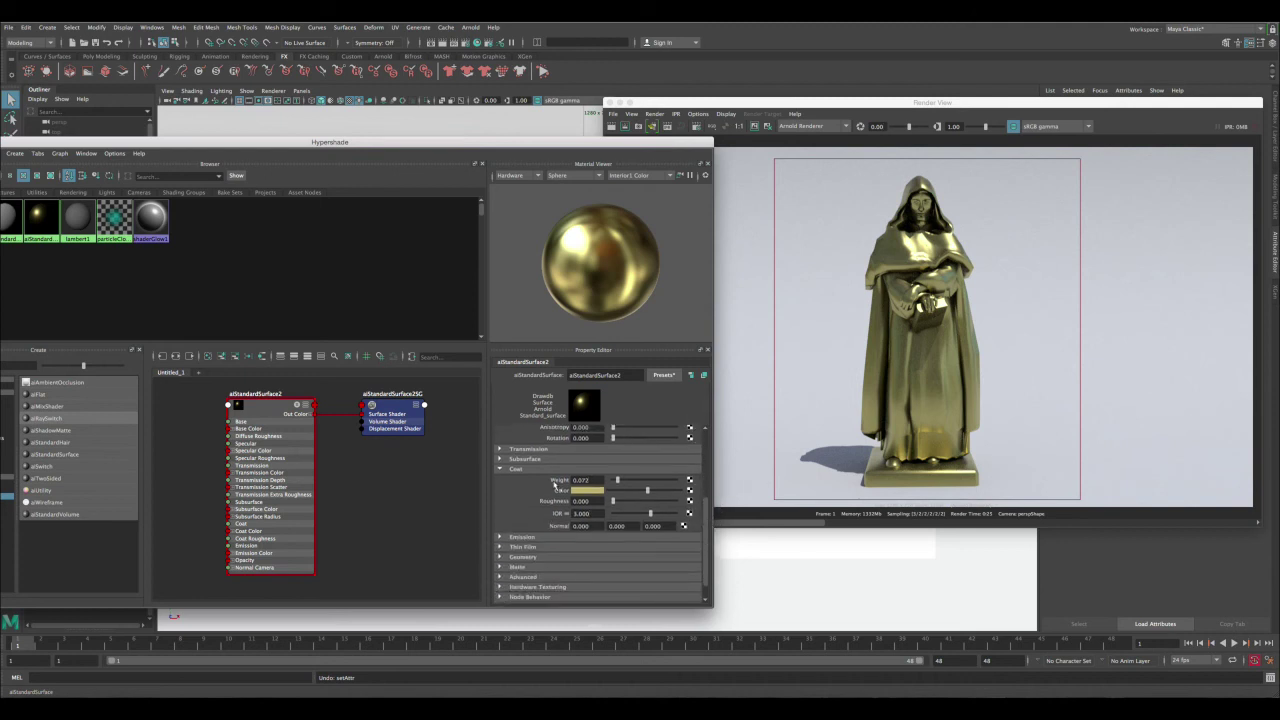
pyautogui.doubleClick(594, 480)
pyautogui.doubleClick(590, 514)
pyautogui.scroll(-1, 702, 508)
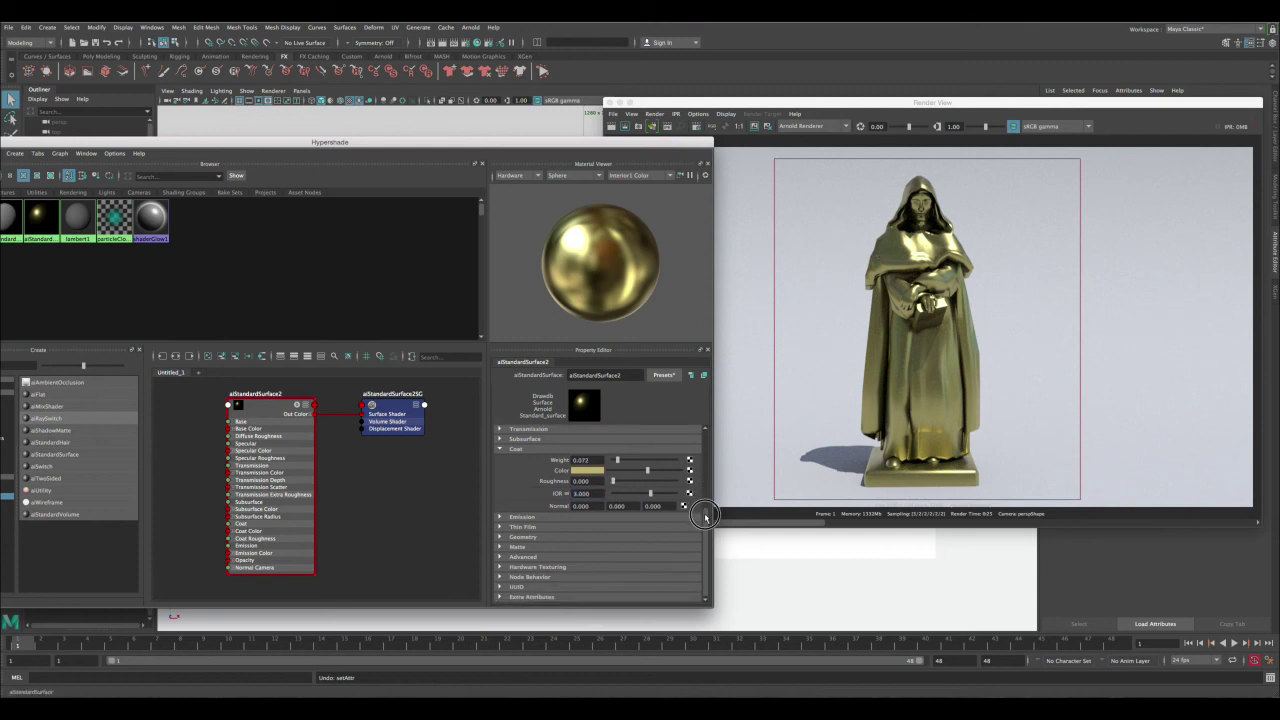
pyautogui.moveTo(705, 516); pyautogui.dragTo(706, 424)
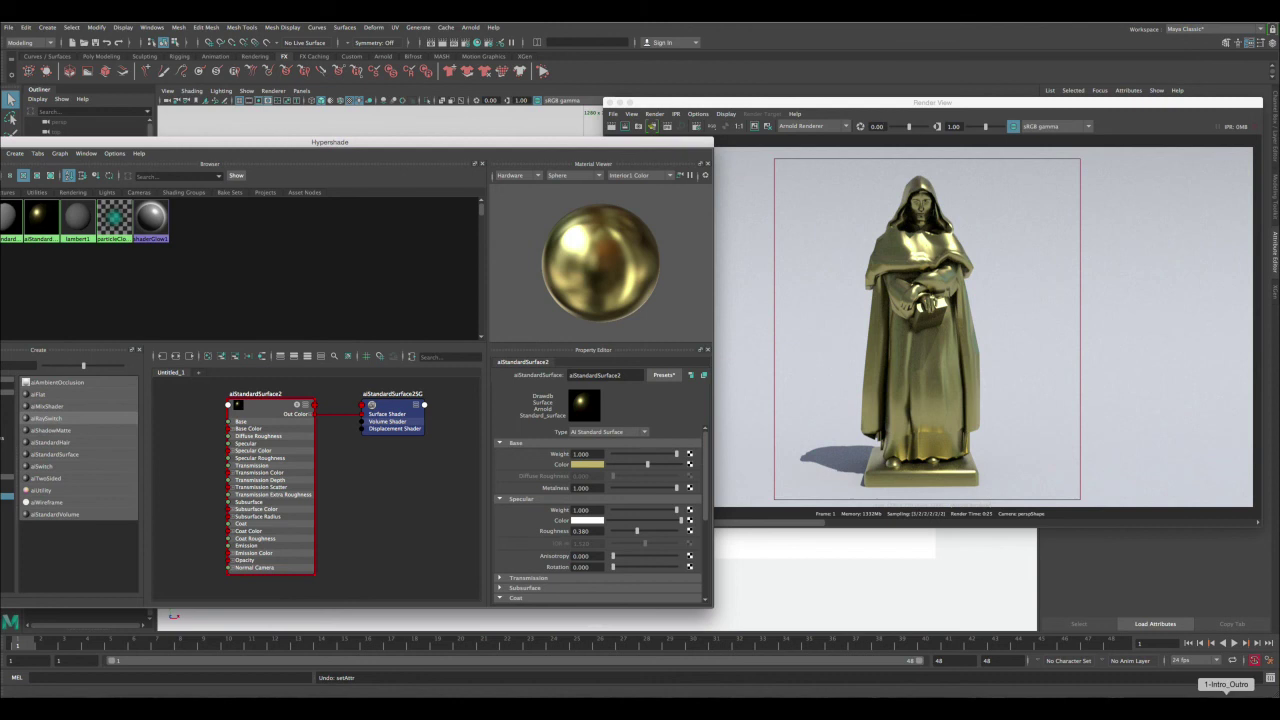
# Step: Set the specular ray depth to 3 in the Arnold render settings
pyautogui.click(793, 332)
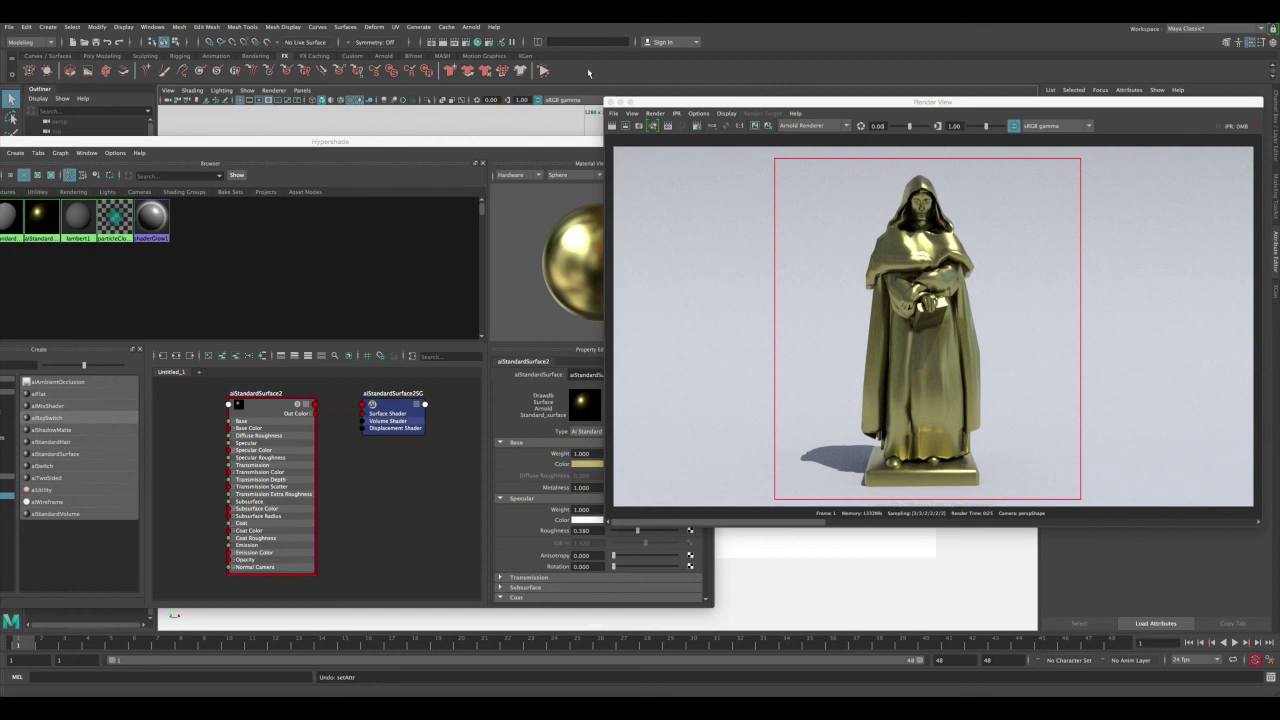
pyautogui.click(465, 42)
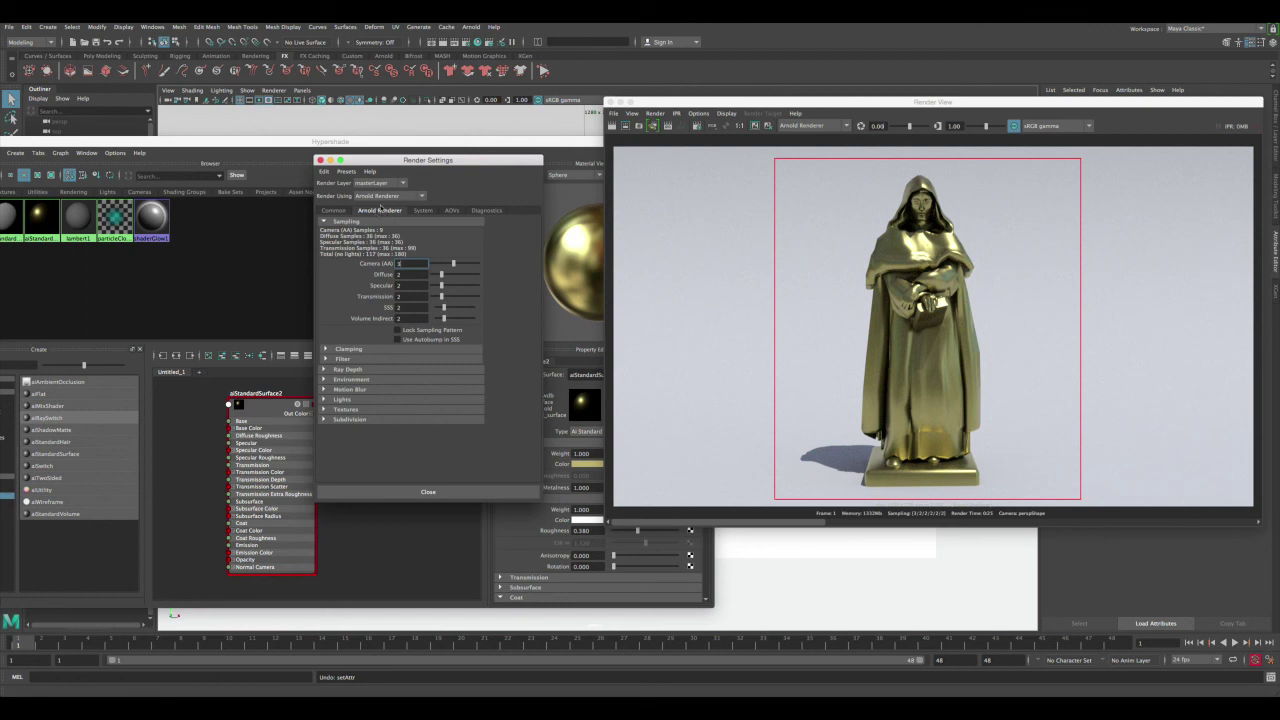
pyautogui.click(346, 370)
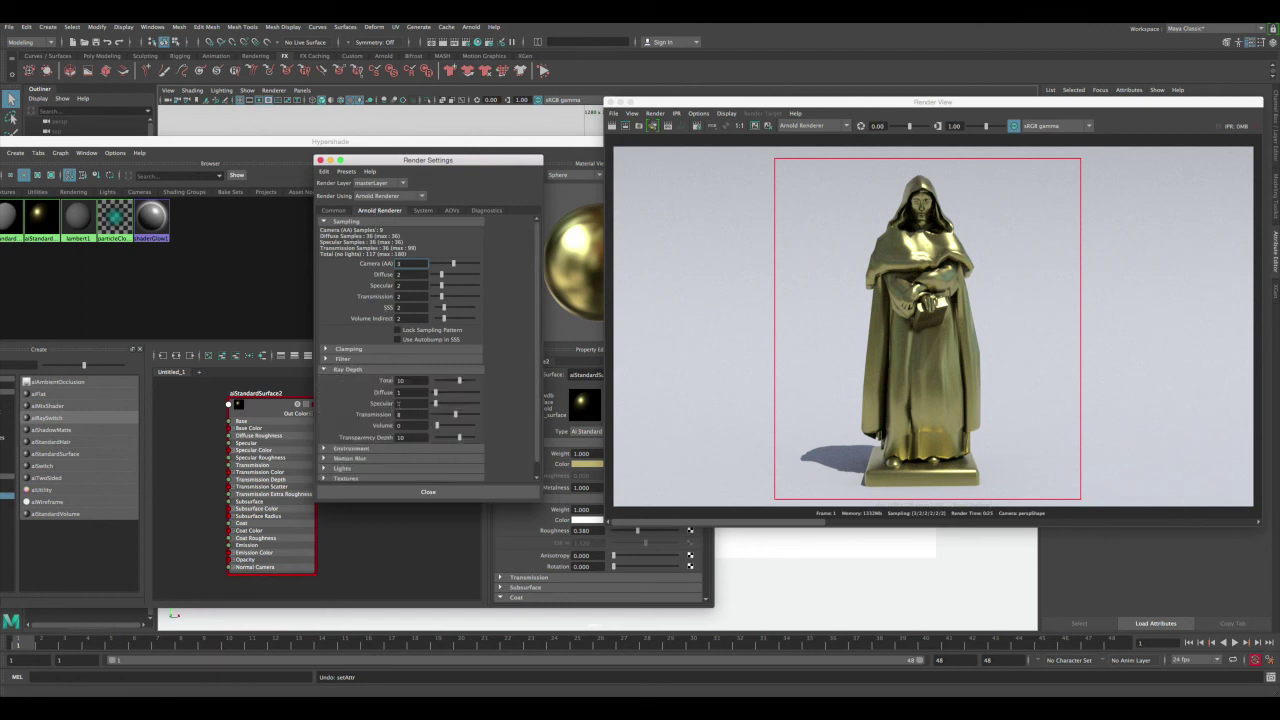
pyautogui.click(398, 403)
pyautogui.write('2')
pyautogui.press('Return')
# Step: Store the current render, re-render the statue region with the new ray depth, and compare it with the stored image
pyautogui.click(756, 130)
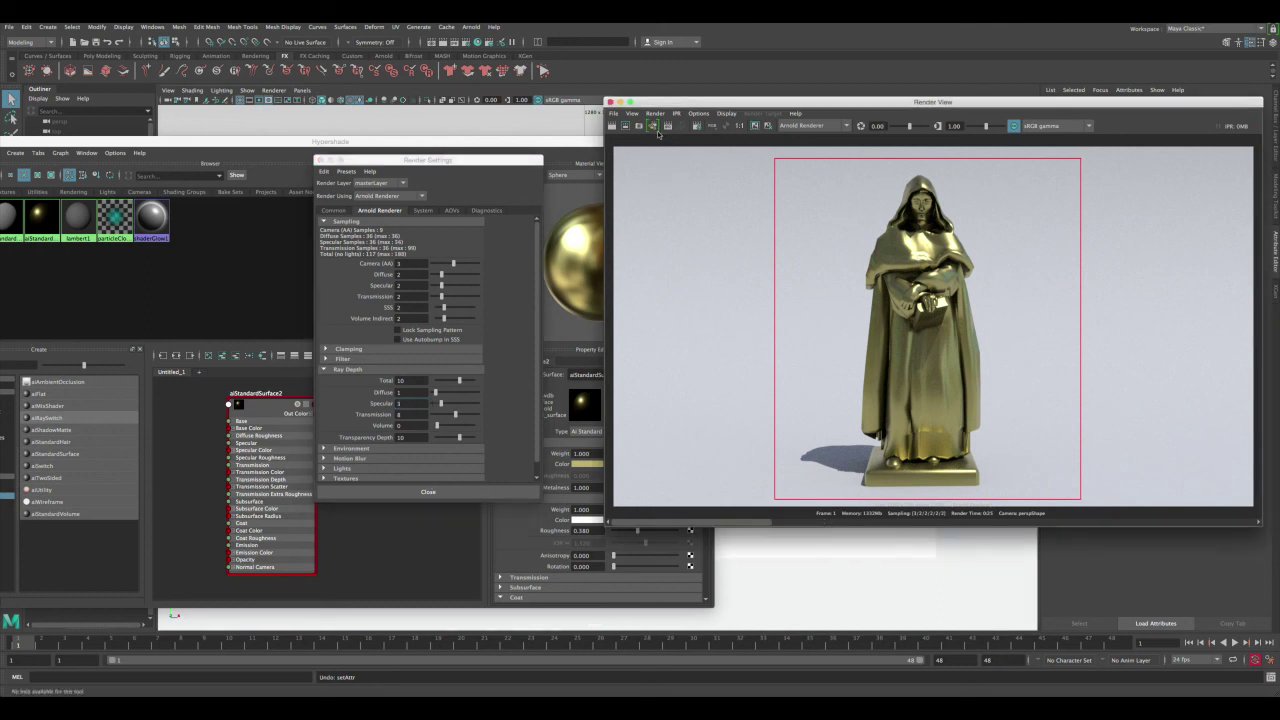
pyautogui.click(626, 127)
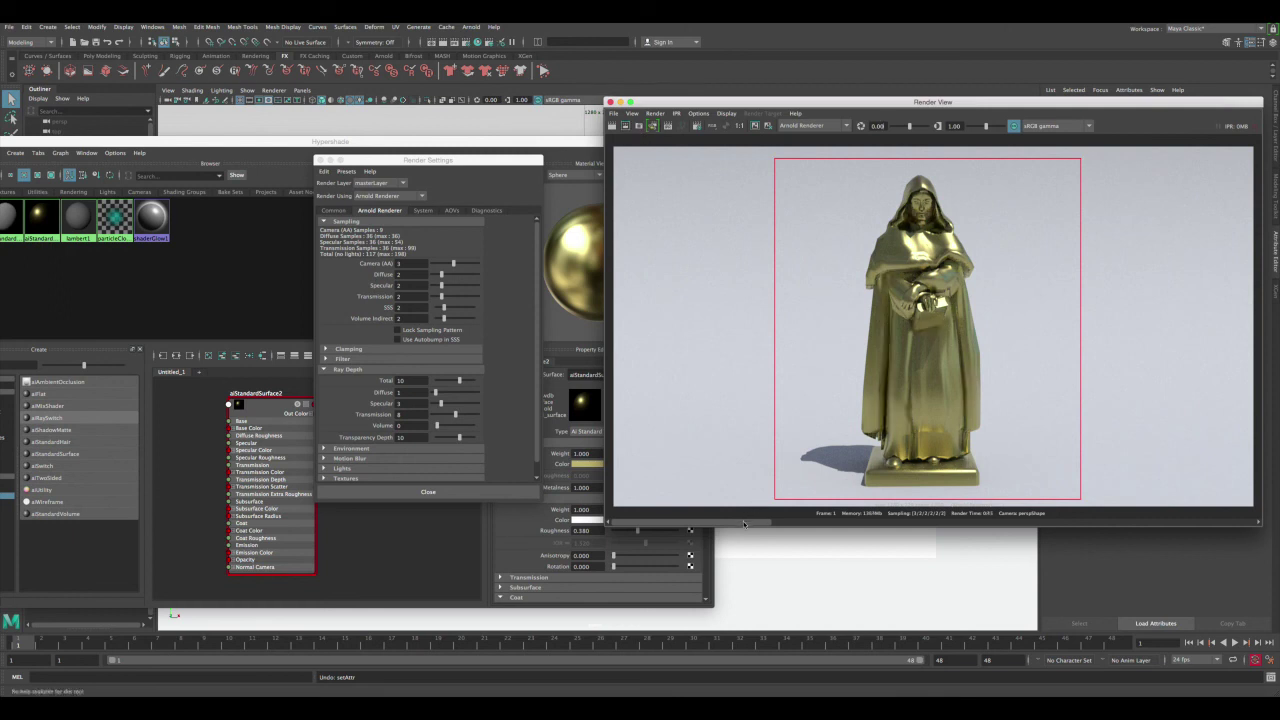
pyautogui.moveTo(744, 523); pyautogui.dragTo(772, 508)
pyautogui.moveTo(758, 522); pyautogui.dragTo(724, 517)
# Step: Check the specular ray depth of 3 and compare the stored statue renders again
pyautogui.click(413, 403)
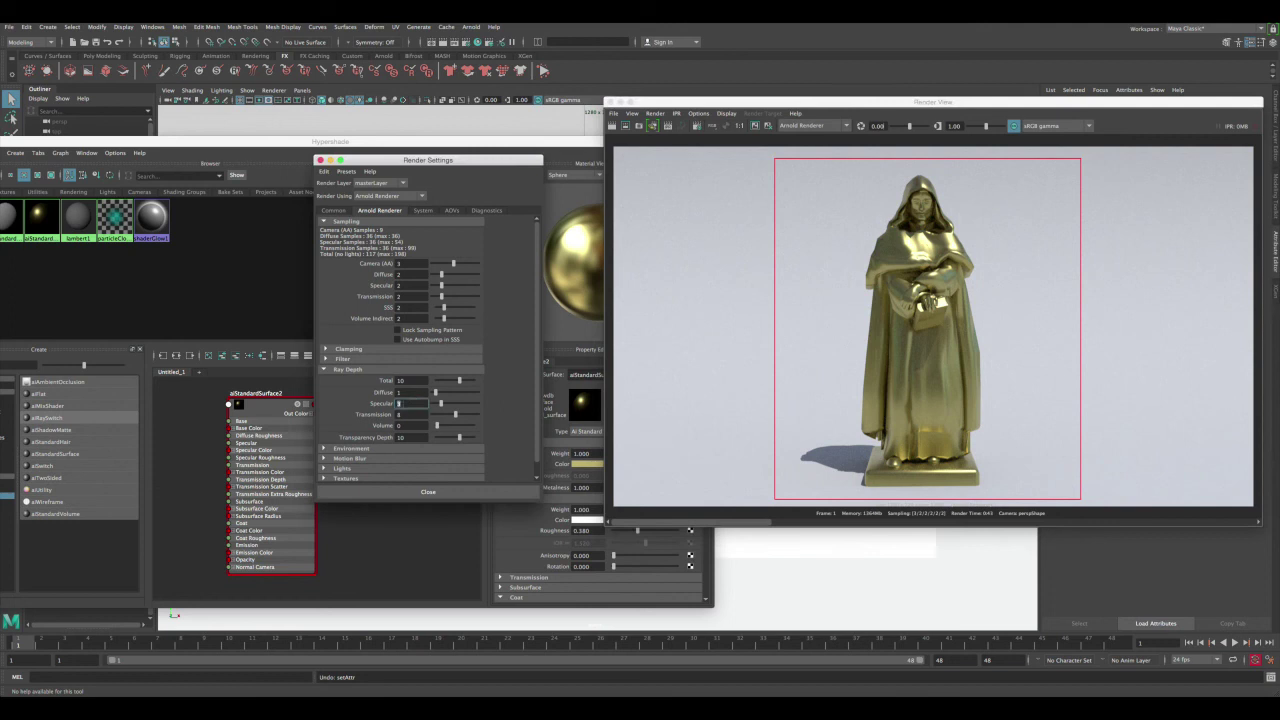
pyautogui.write('3')
pyautogui.click(950, 101)
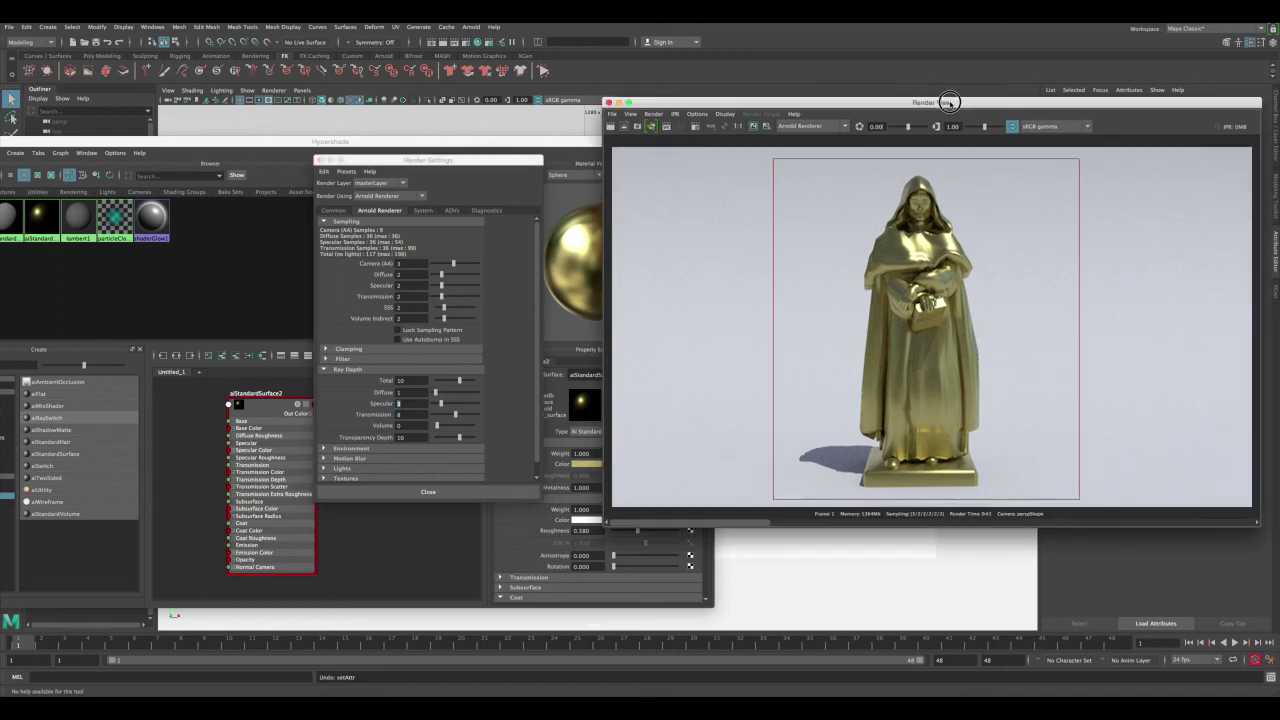
pyautogui.moveTo(754, 522)
pyautogui.mouseDown()
pyautogui.moveTo(868, 522)
pyautogui.moveTo(736, 524)
pyautogui.mouseUp()
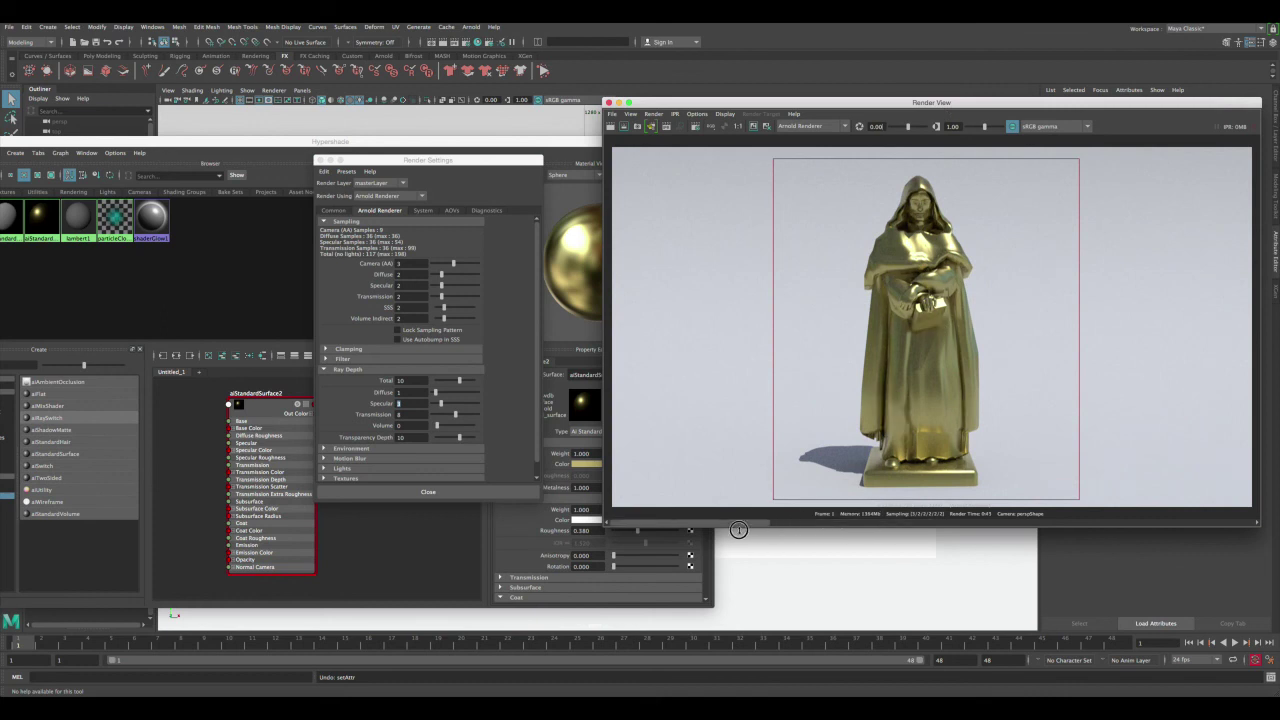